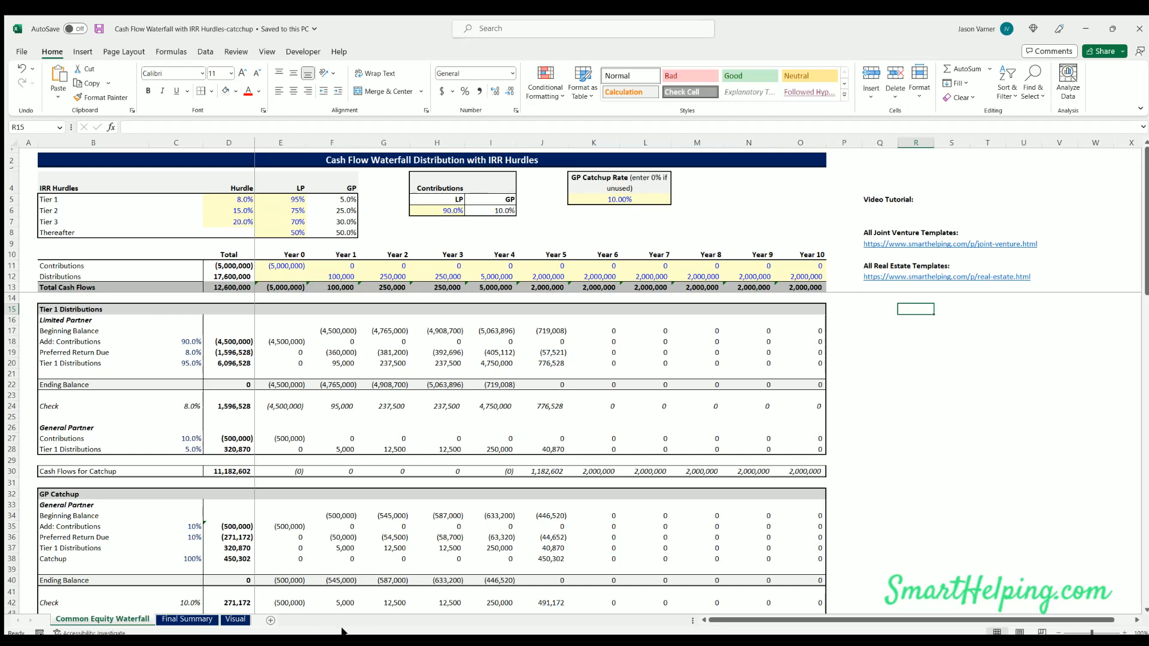
Review the GP catchup rate input, the contributions for Years 0 to 4 and the distributions for Years 1 to 4.
left_click(619, 199)
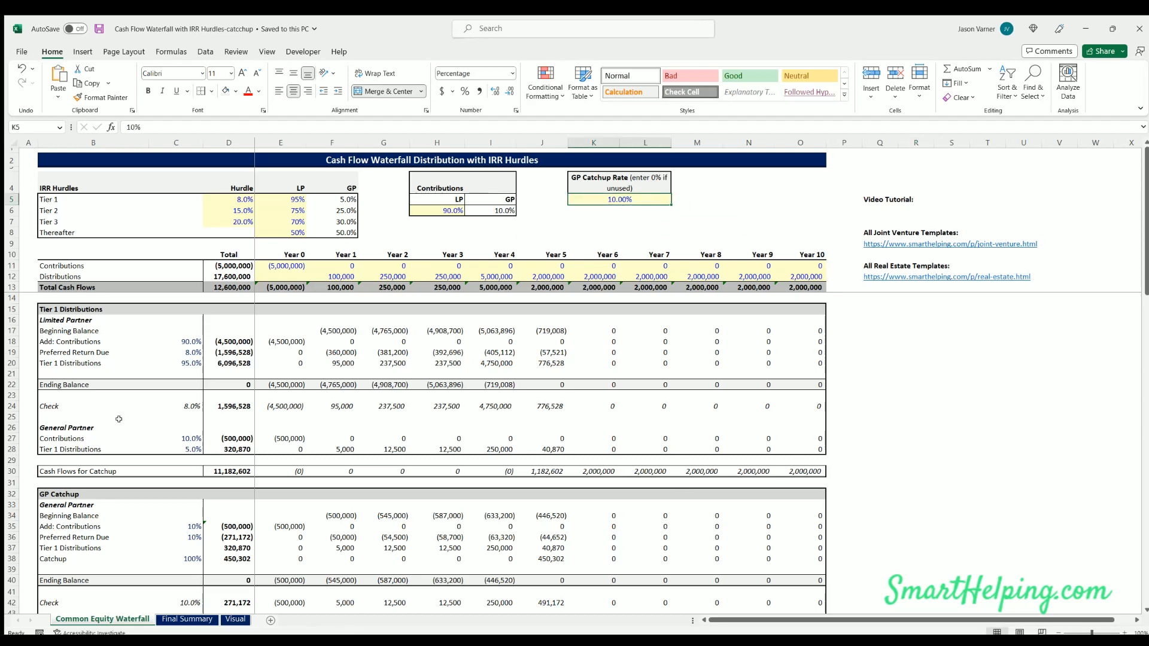
key("Return")
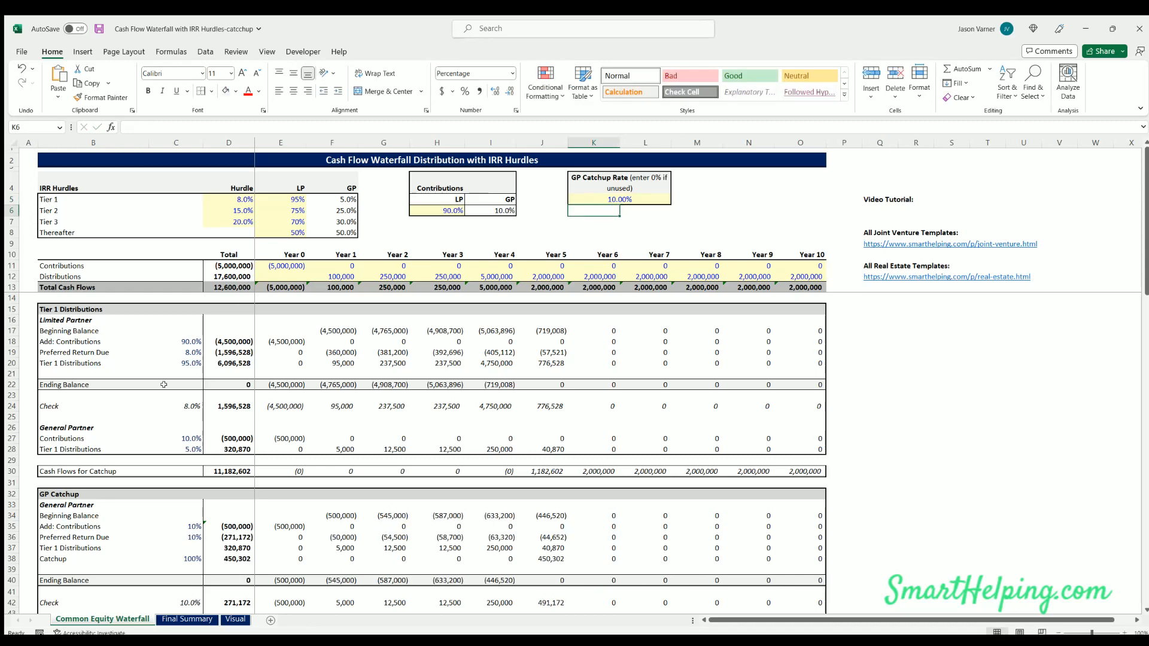
key("Up")
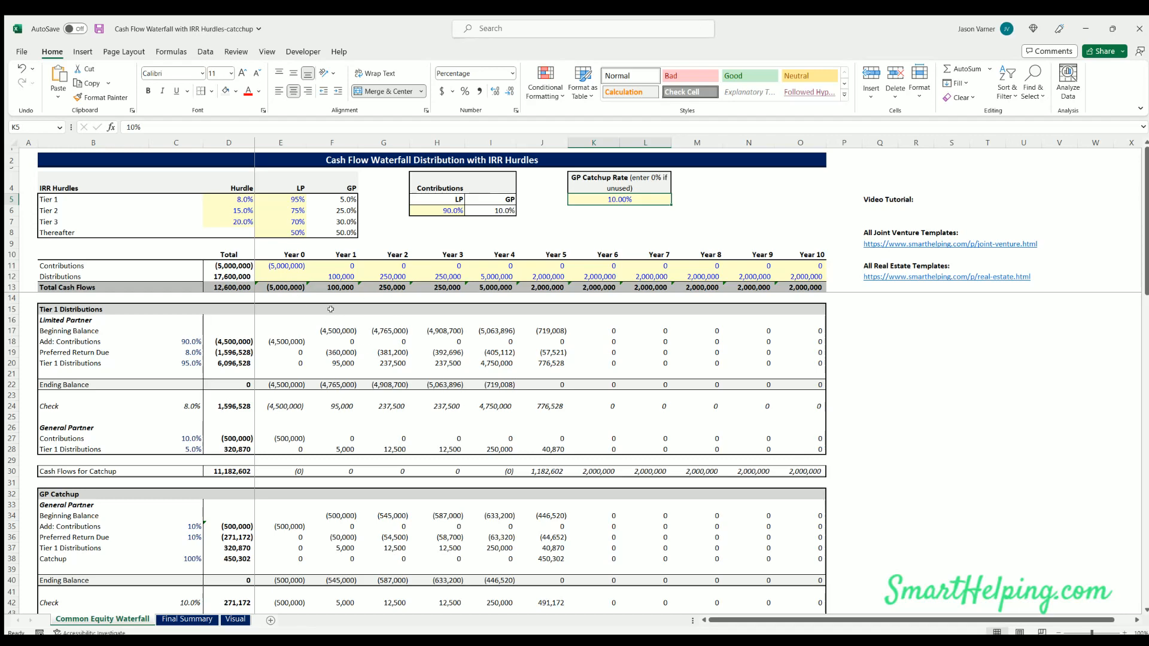
left_click(282, 262)
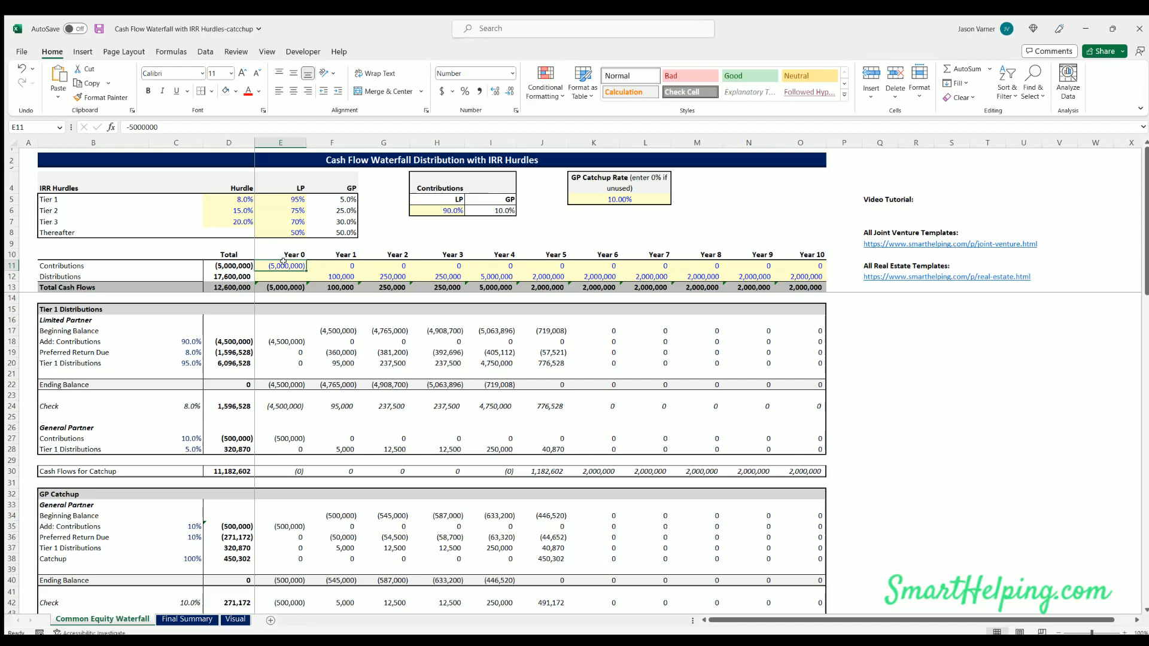
left_click(332, 263)
left_click(379, 262)
left_click(428, 264)
left_click(472, 260)
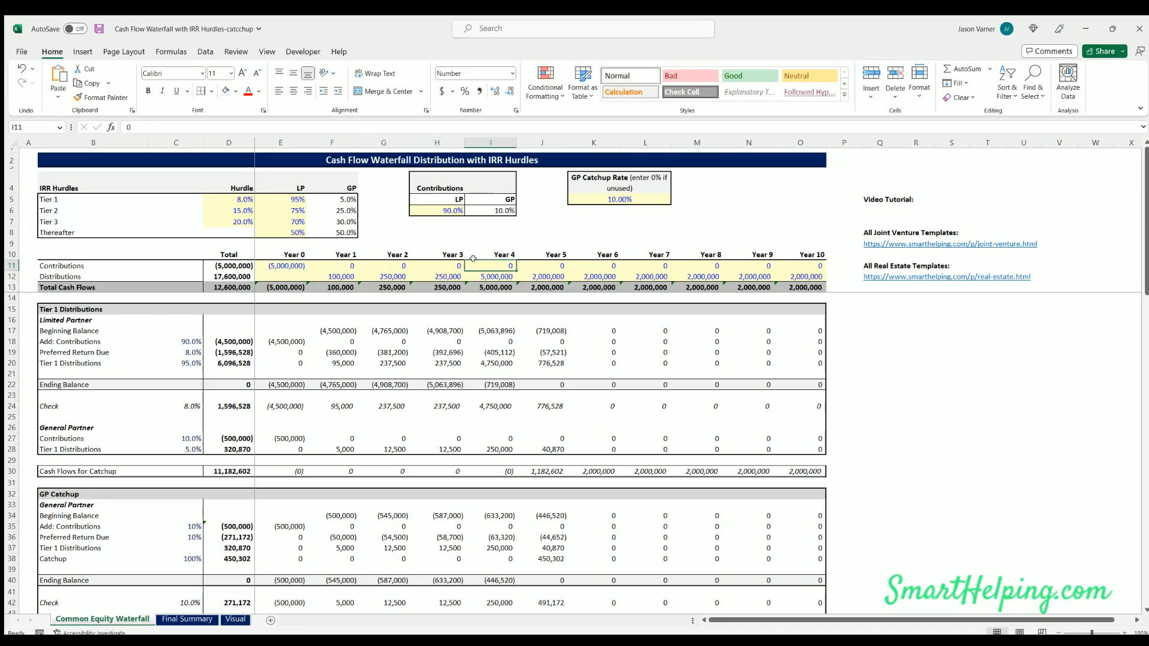
left_click(275, 262)
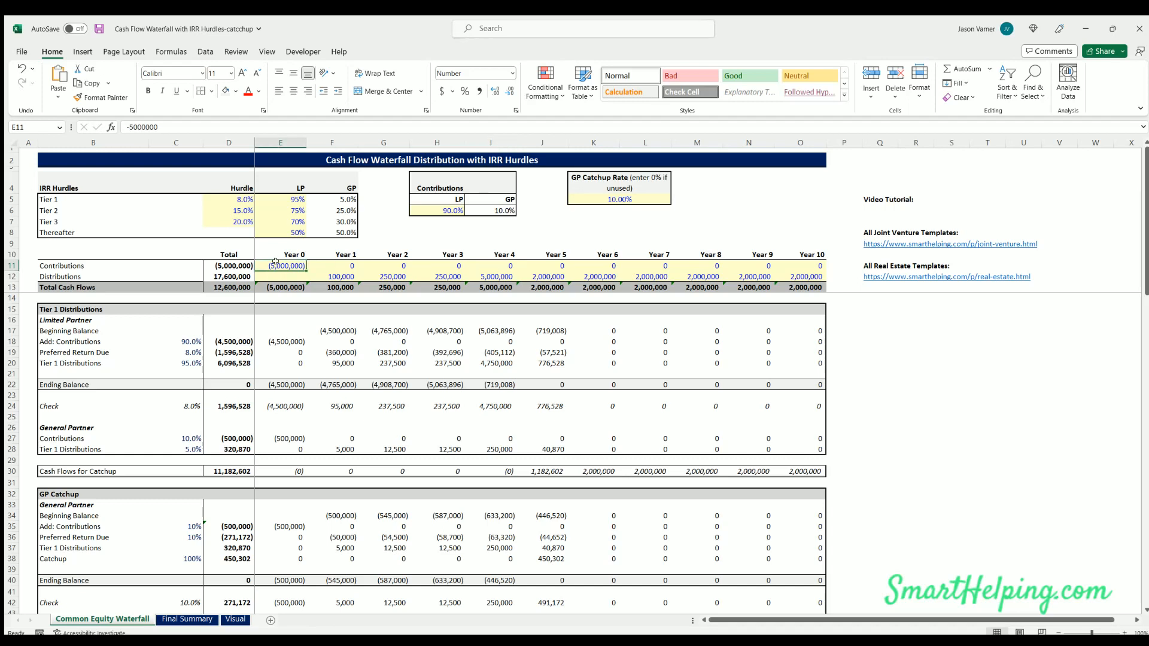
left_click(328, 264)
left_click(372, 262)
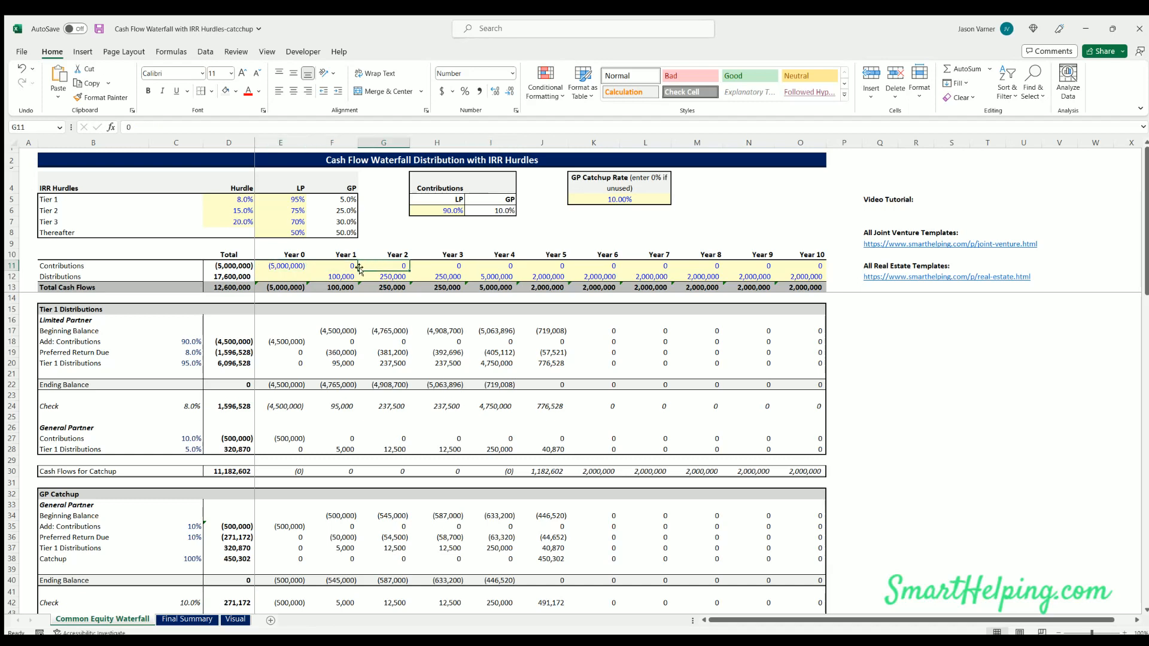
left_click(334, 274)
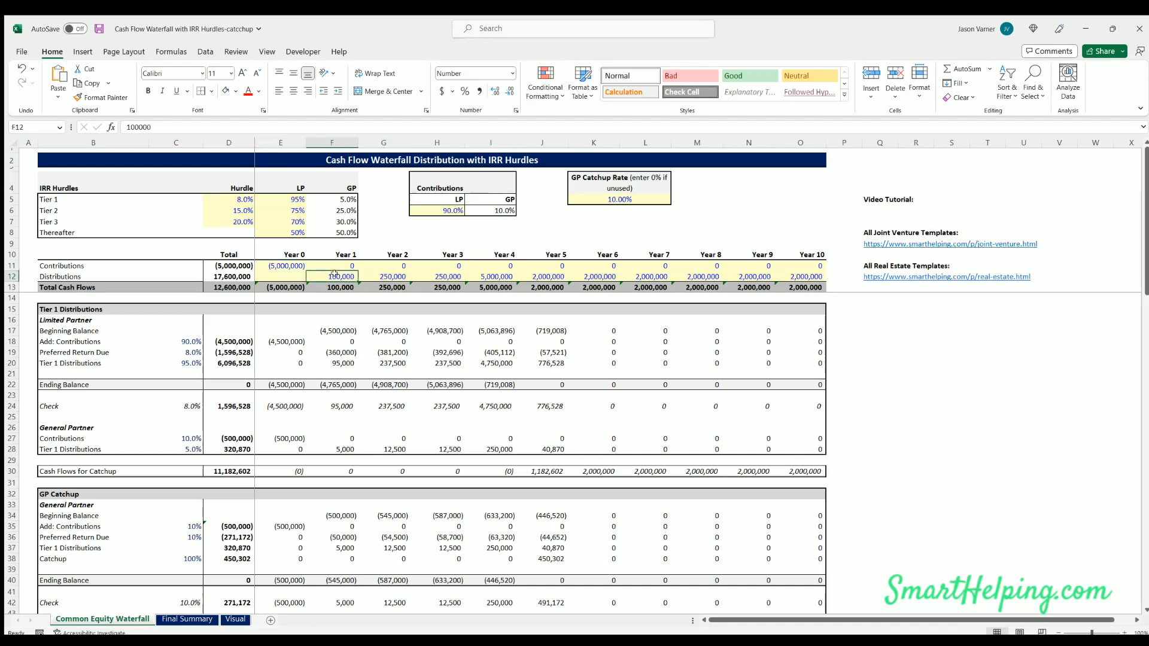
left_click(371, 274)
left_click(446, 275)
left_click(484, 275)
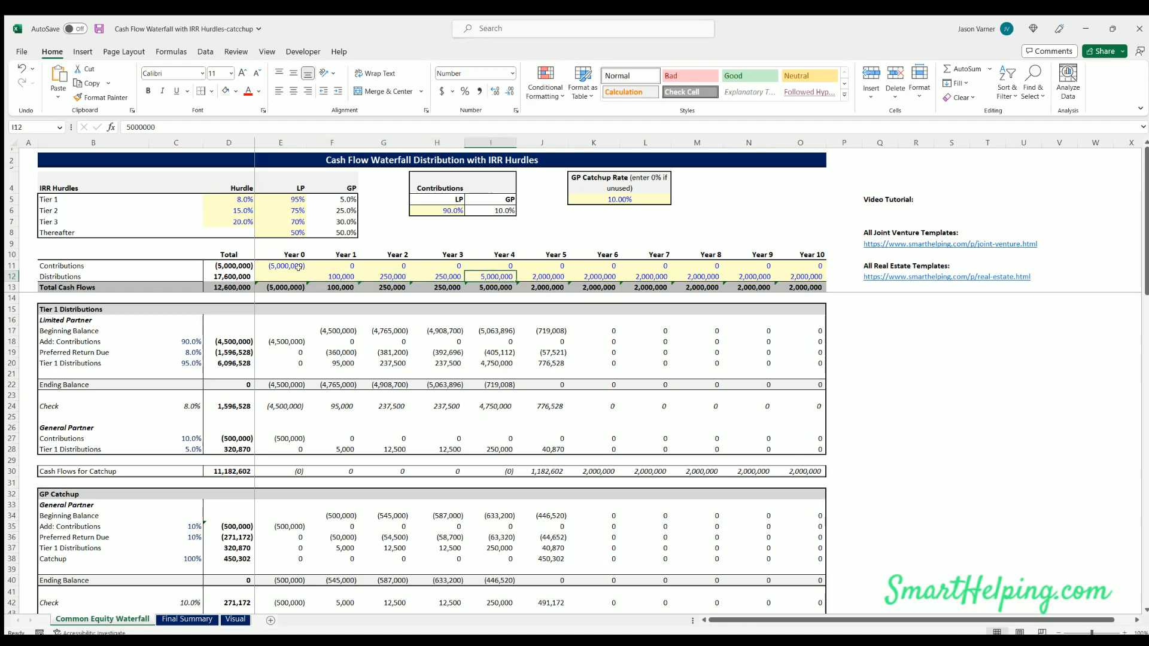
Review the LP and GP contribution split and the Tier 1 hurdle with its LP and GP shares.
left_click(441, 208)
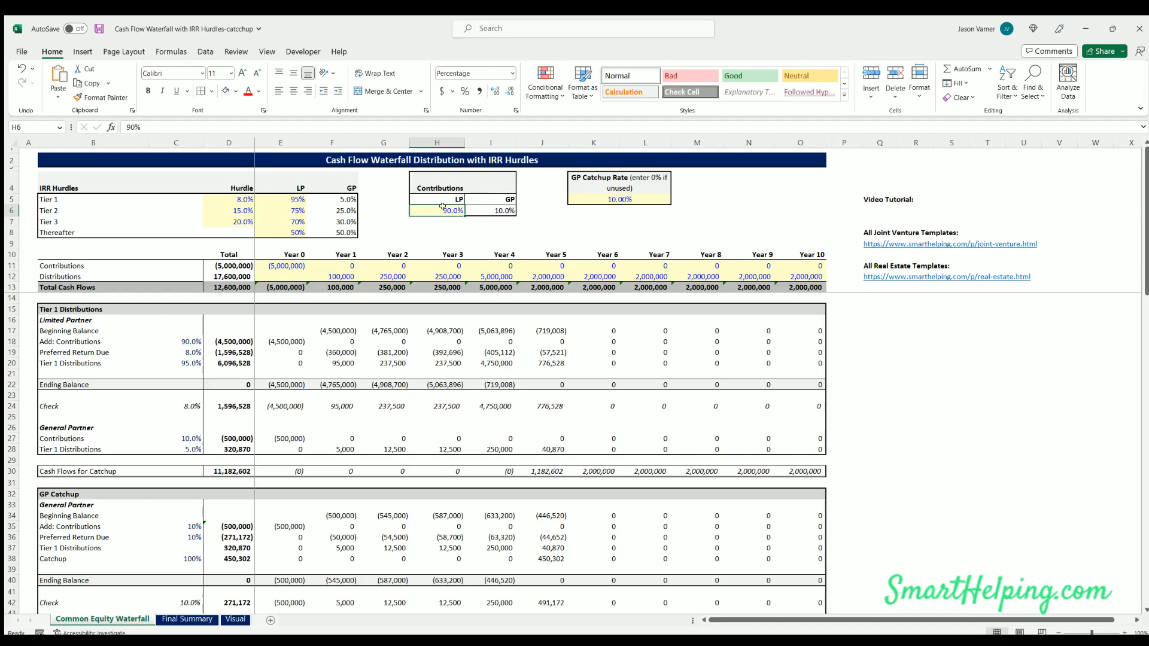
left_click(487, 206)
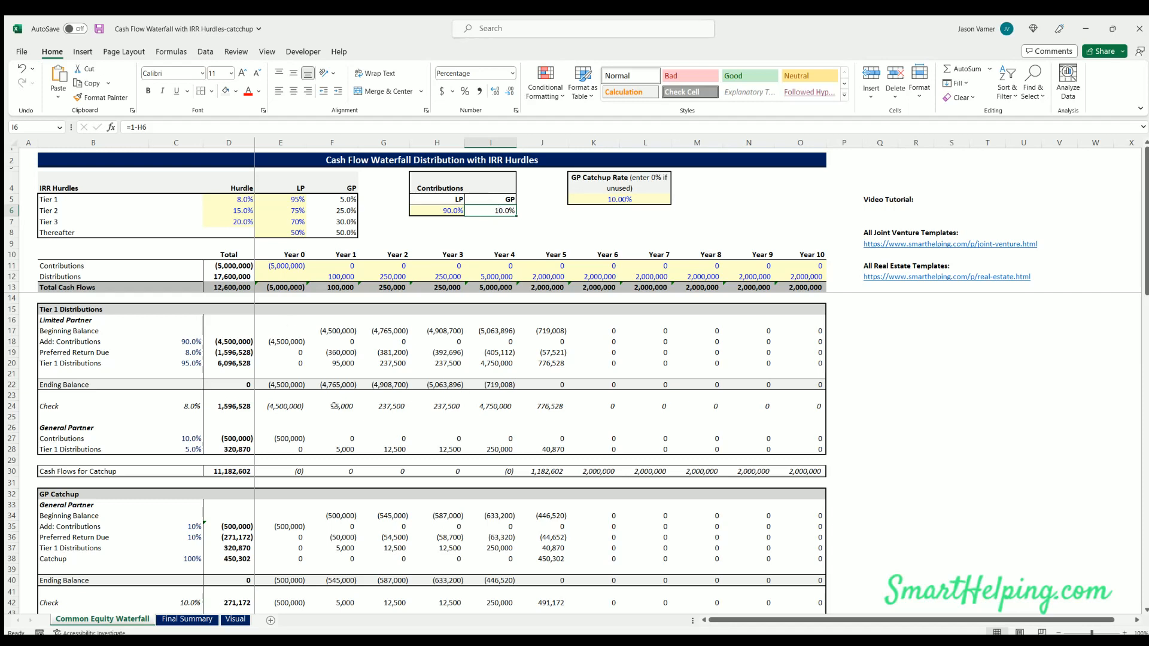
left_click(237, 198)
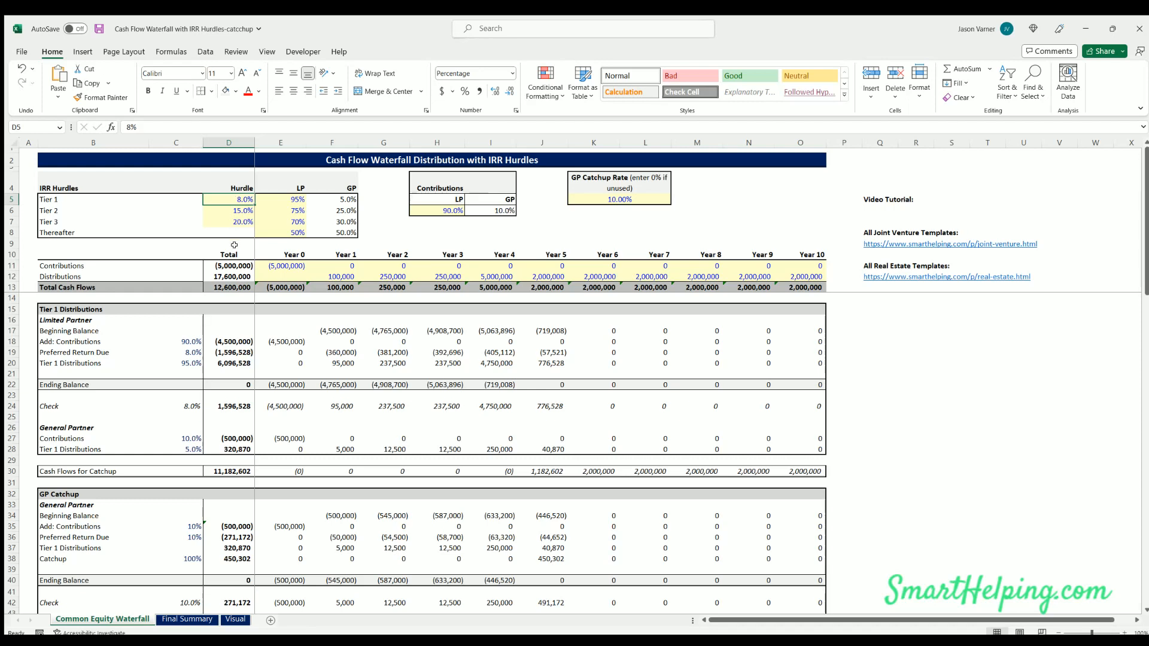
left_click(289, 199)
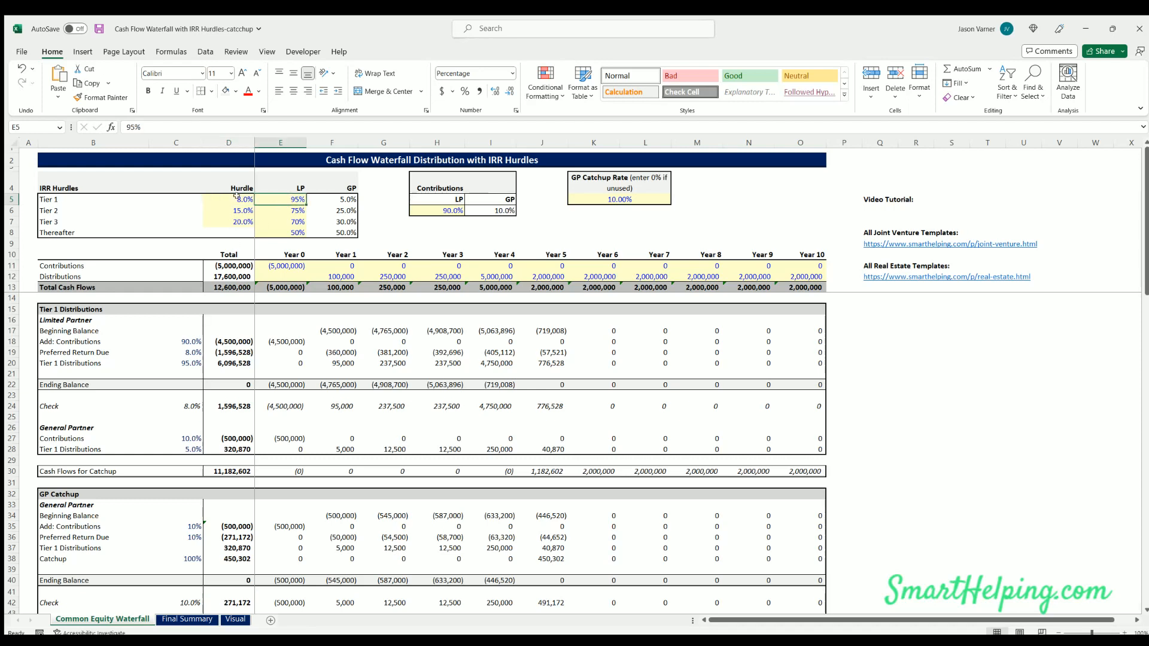
left_click(240, 198)
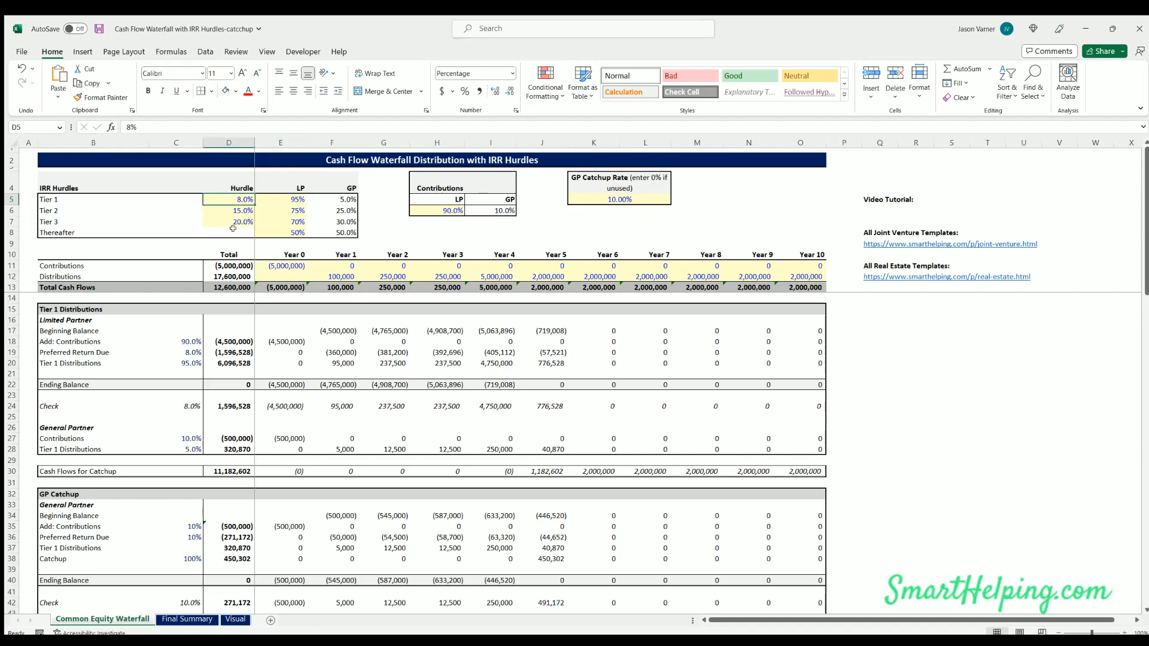
left_click(286, 199)
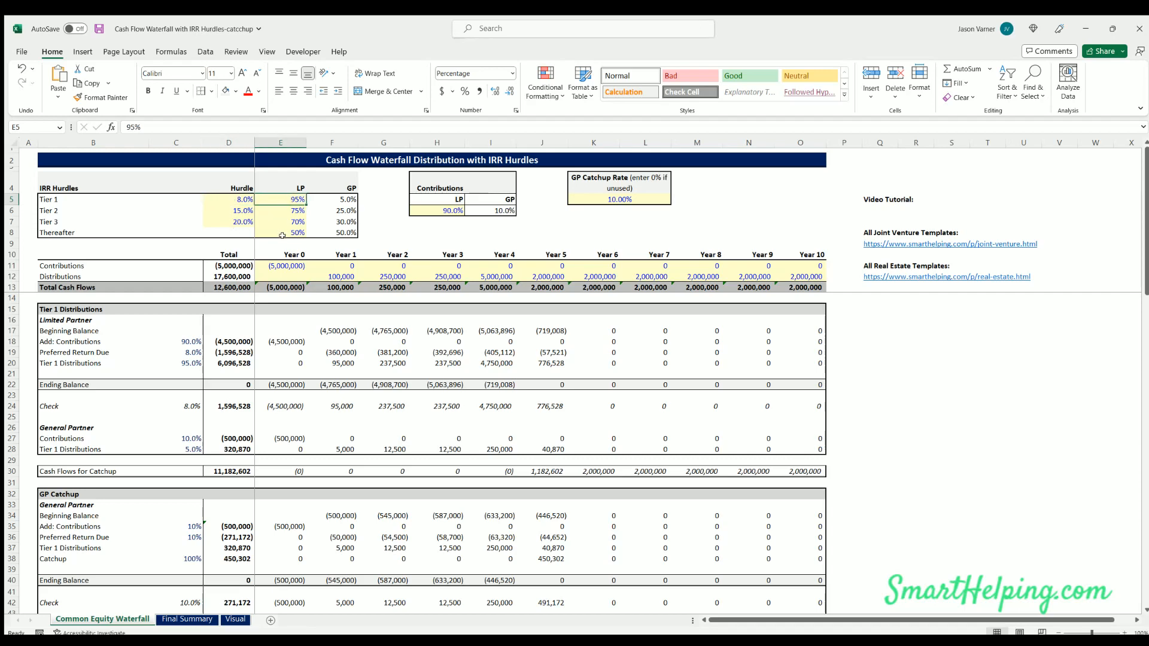
left_click(328, 198)
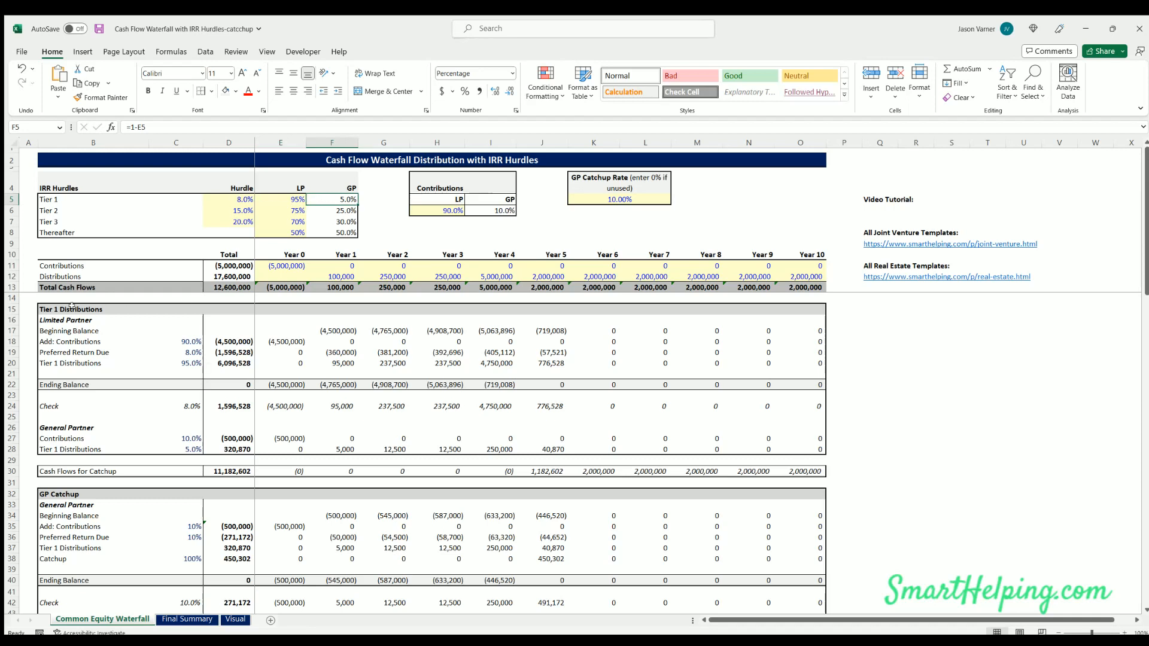
Examine the Tier 1 Distributions block, the Cash Flows for Catchup row and the GP Catchup section's Year 0 contribution.
left_click_drag(70, 306, 821, 450)
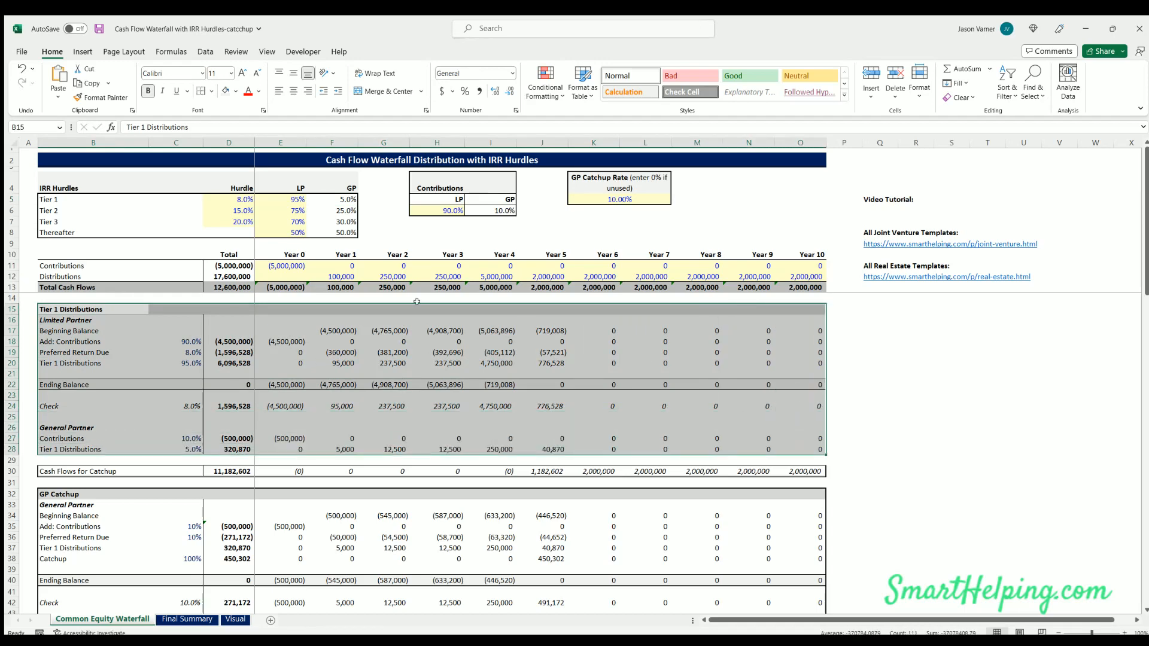
scroll(446, 344, "down", 4)
left_click_drag(69, 351, 817, 353)
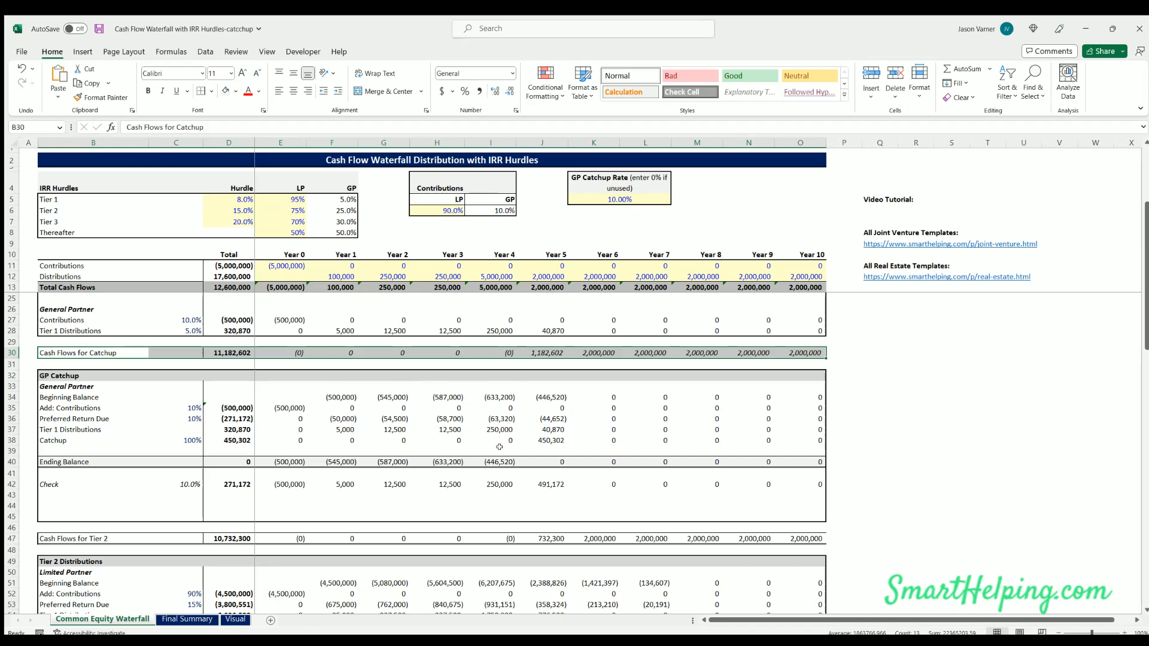
left_click(280, 407)
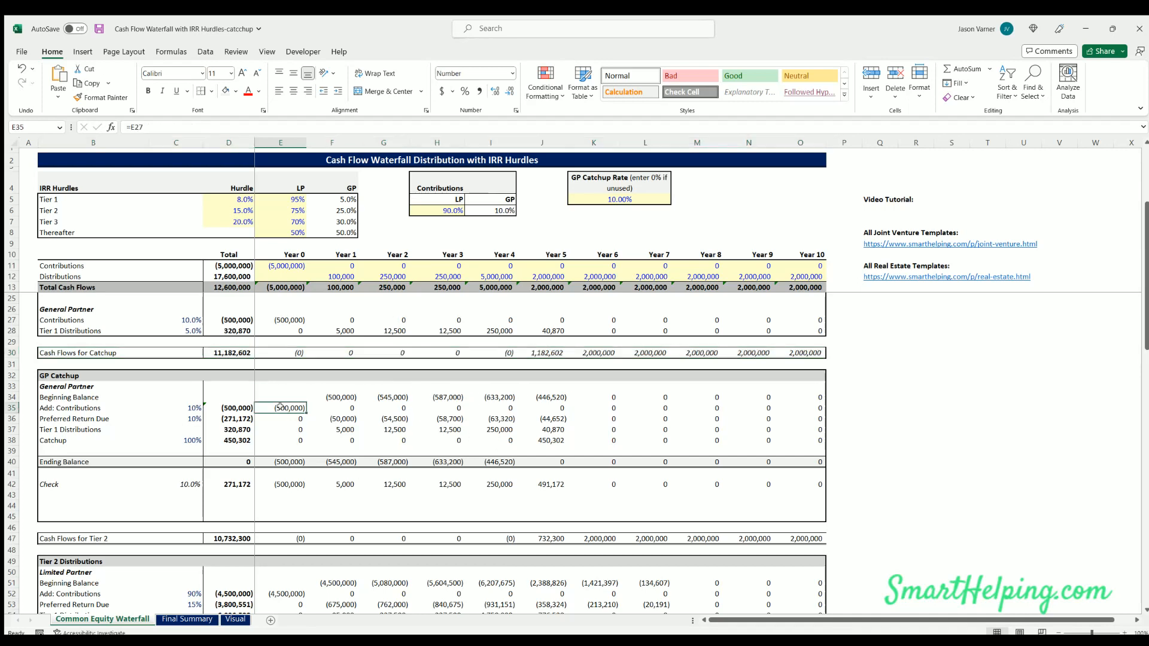
Set the GP catchup rate to 11%.
left_click(616, 195)
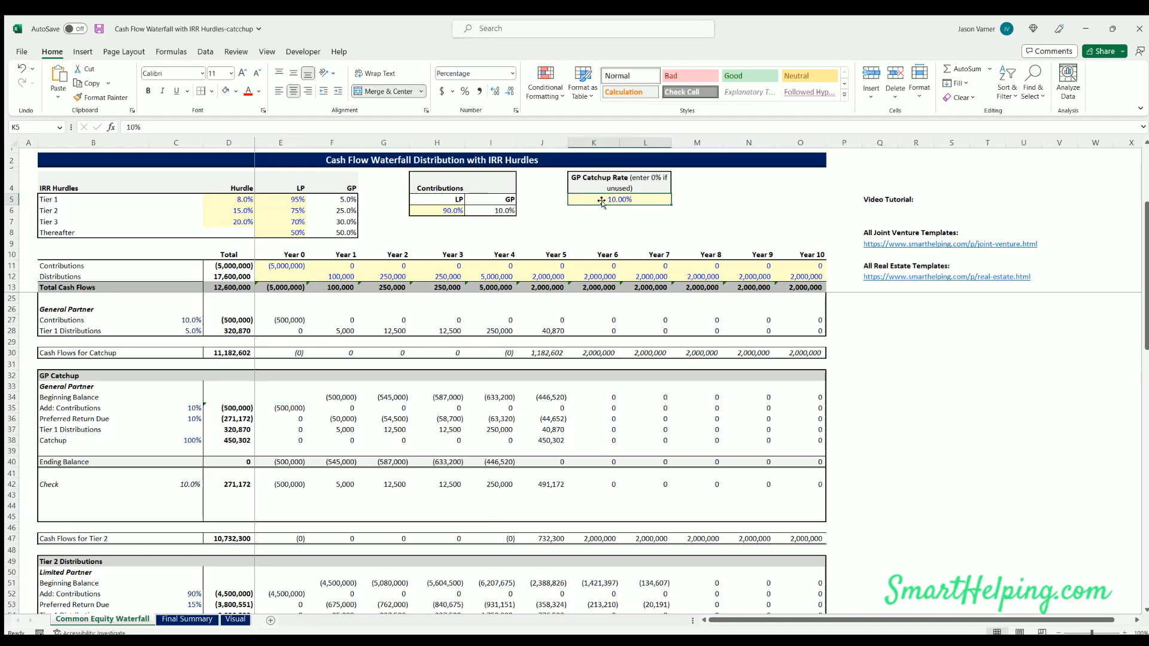
type("11")
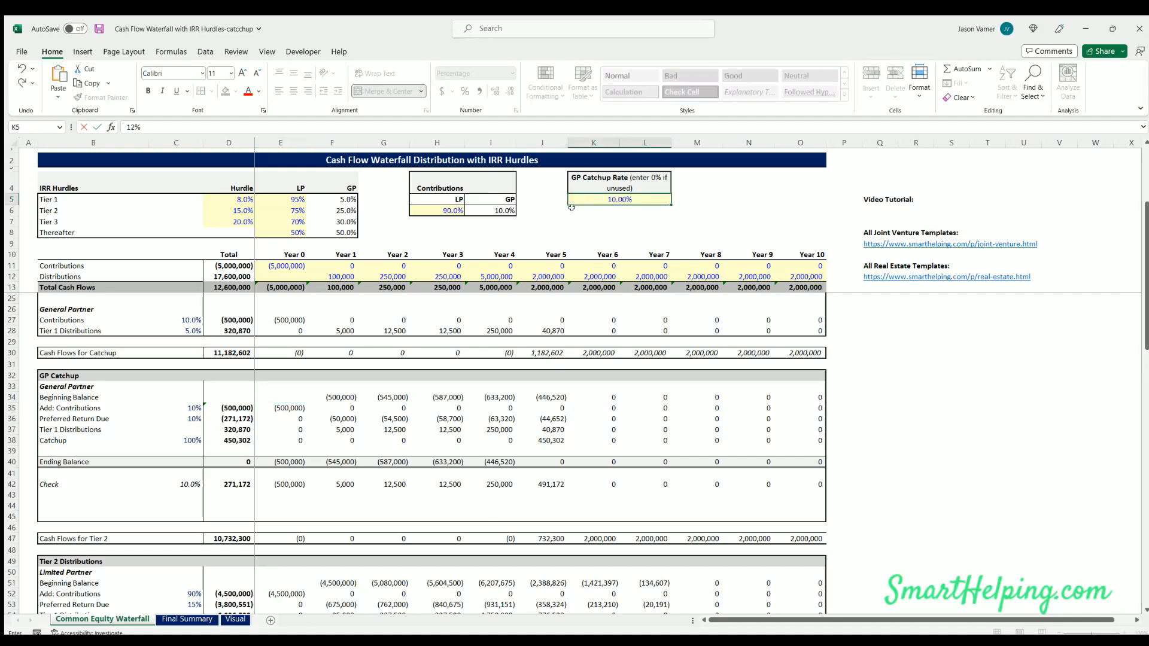
key("Return")
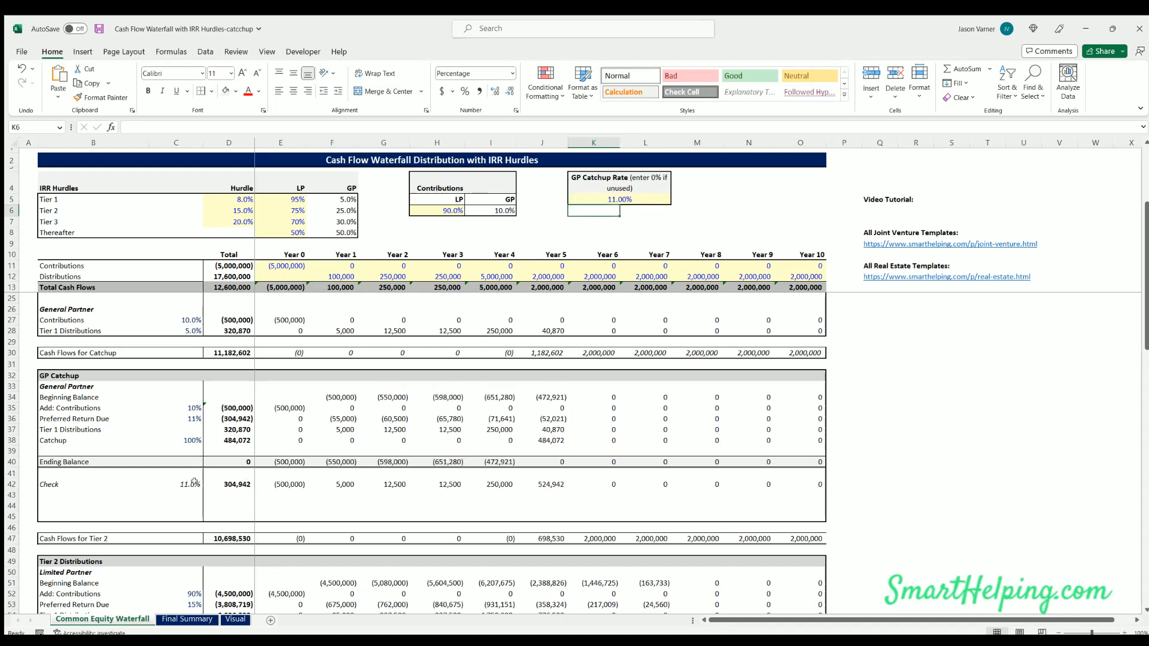
Examine the catchup amounts for Years 1 and 5, the GP catchup rate, and the Tier 1 and Tier 2 hurdles with their splits.
left_click(342, 440)
left_click(546, 439)
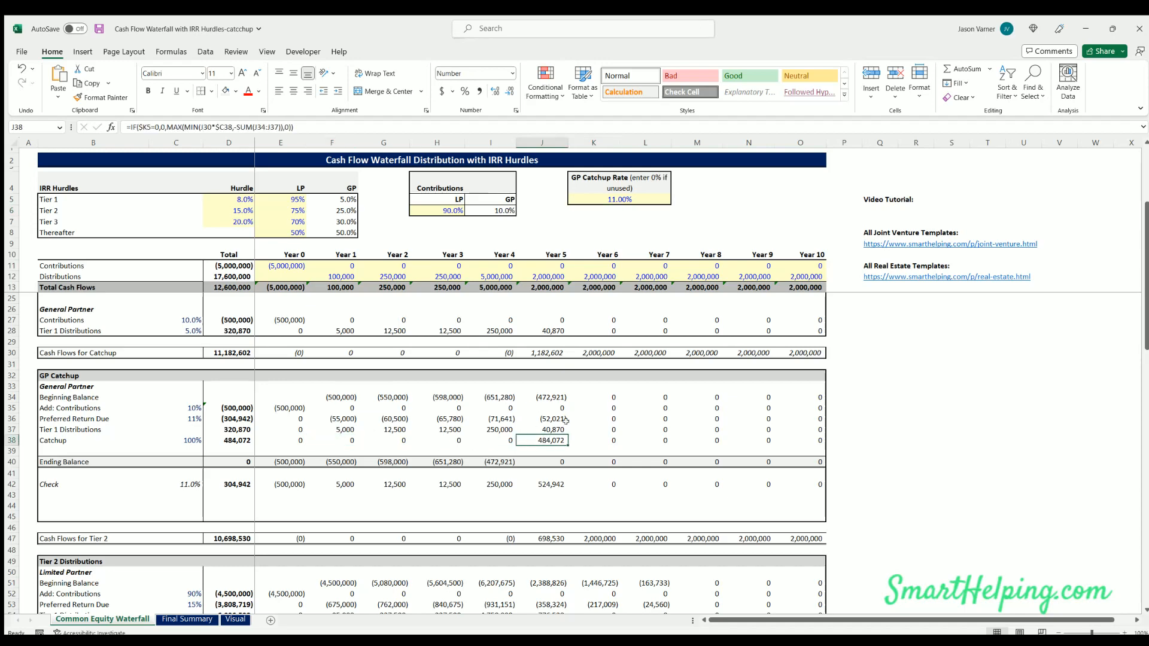
left_click(634, 193)
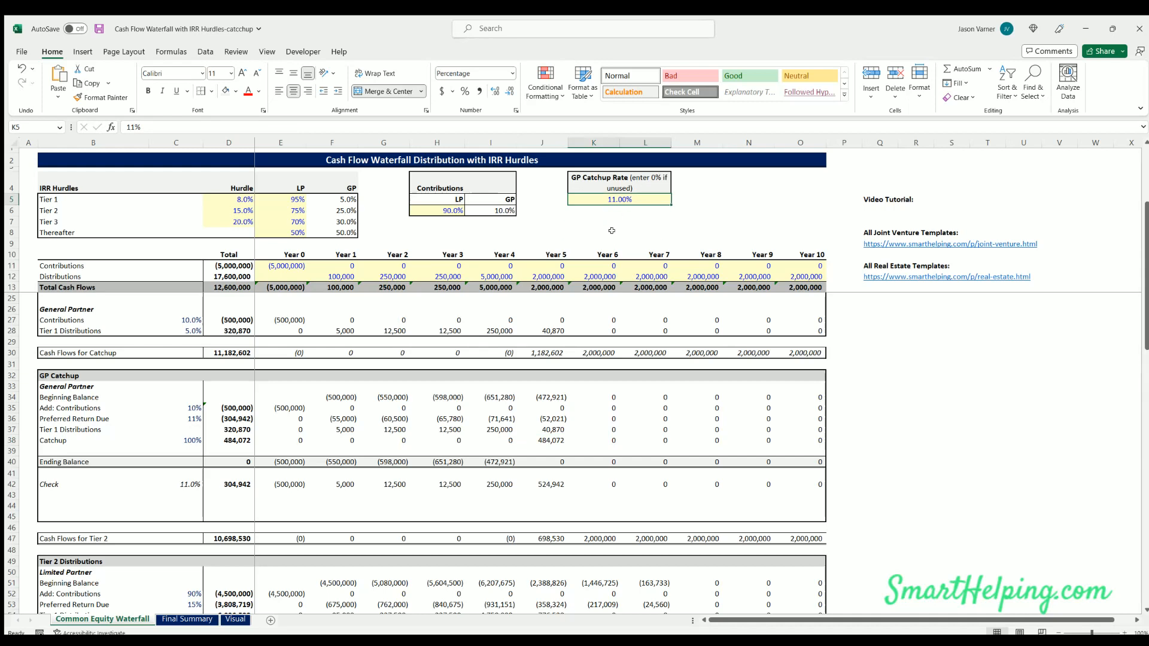
left_click(238, 208)
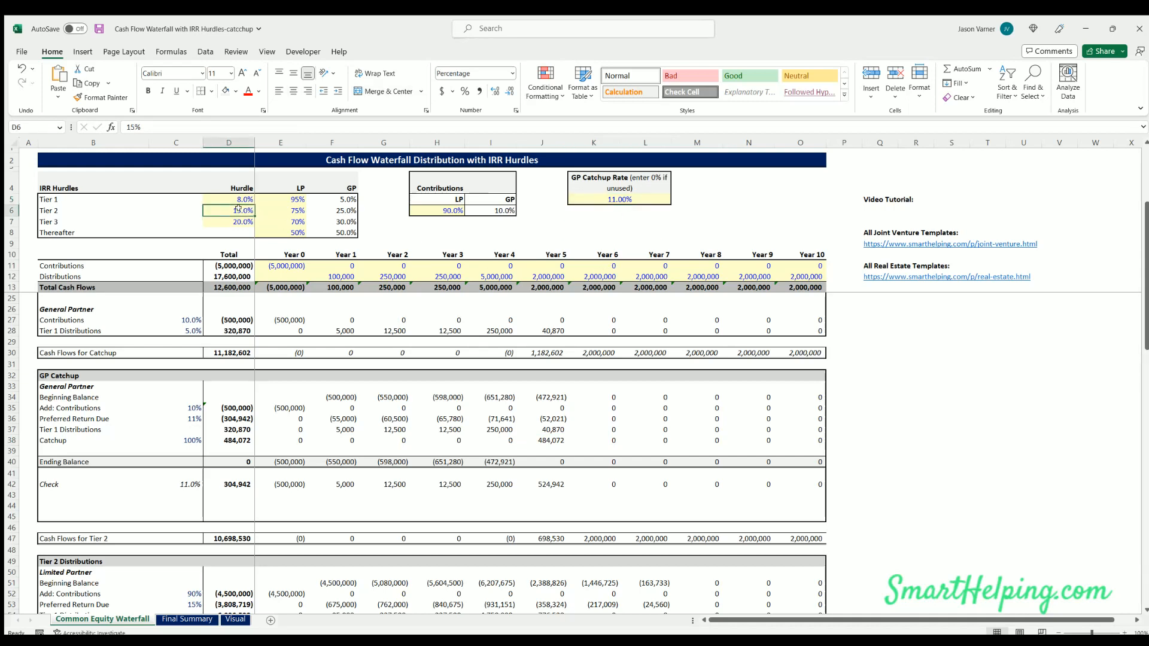
left_click(286, 210)
left_click(336, 209)
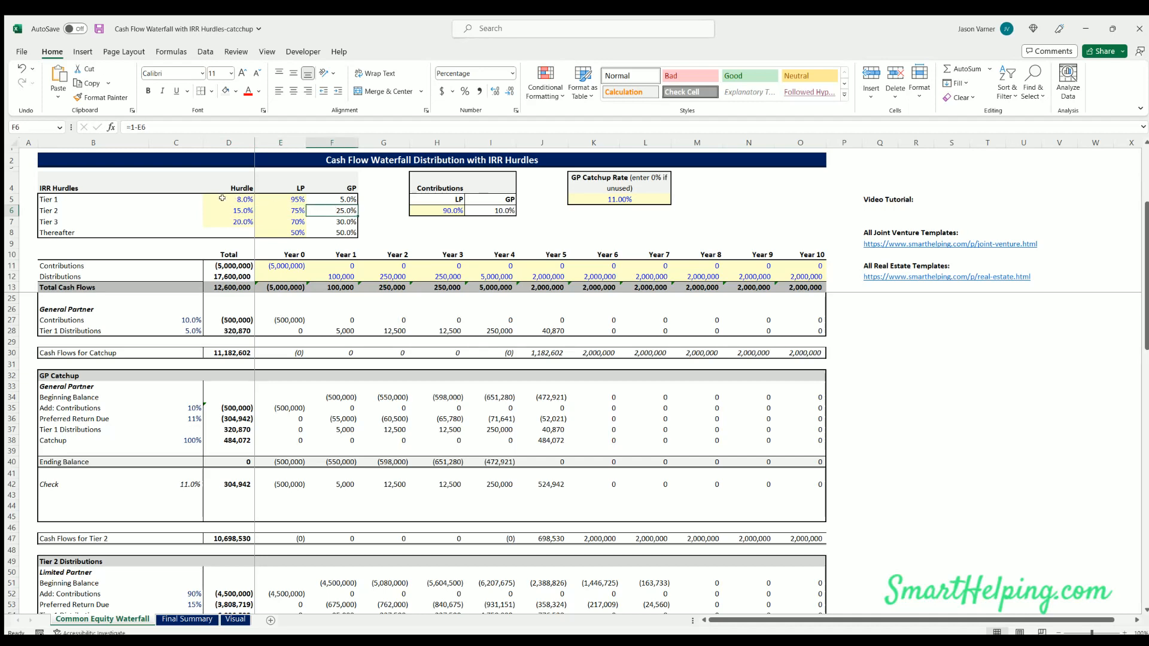
left_click_drag(51, 199, 334, 196)
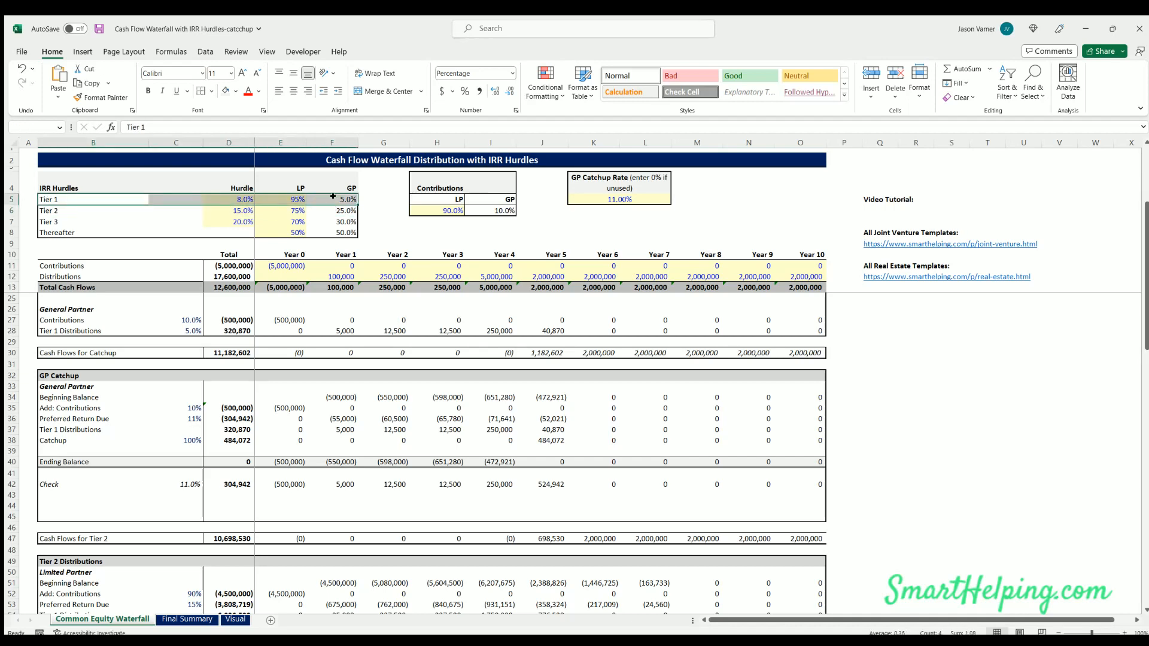
left_click(229, 198)
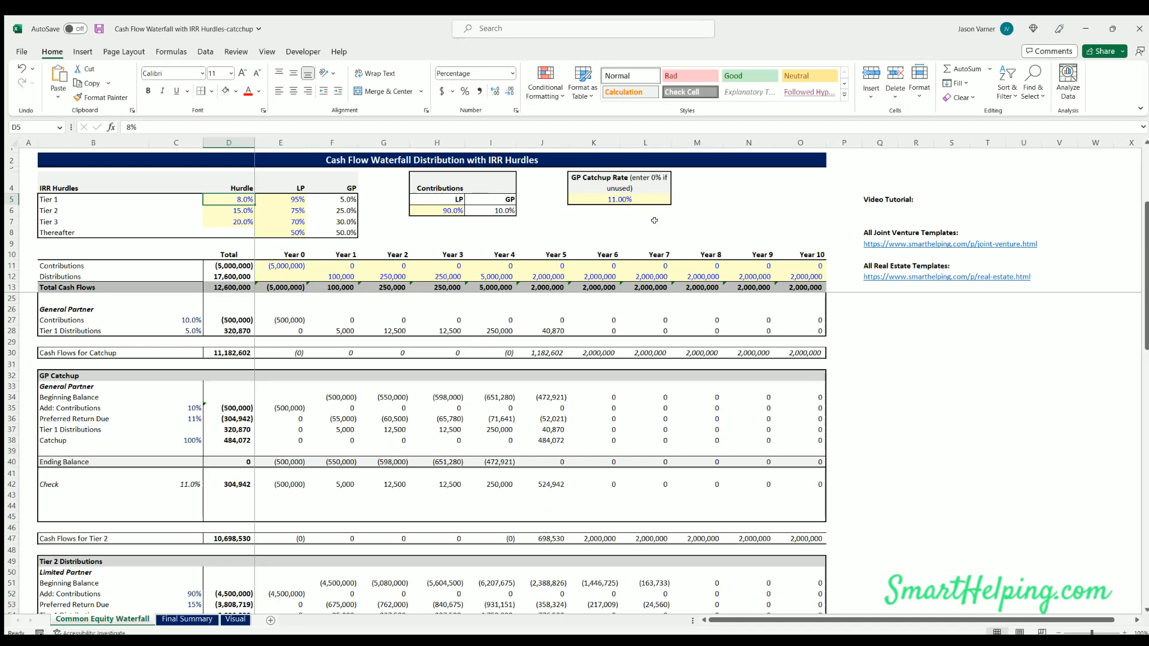
Inspect the GP catchup rate, the Year 5 catchup and Tier 1 distribution formulas, and the GP Catchup check formulas for Years 2 to 5.
left_click(608, 198)
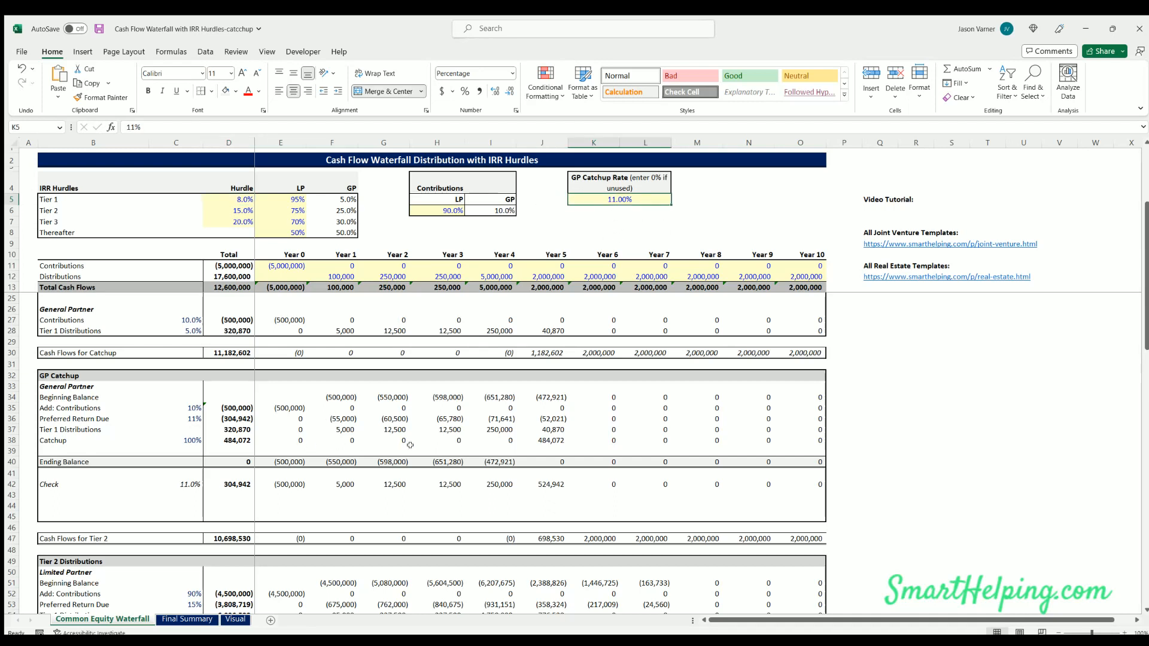
left_click(546, 438)
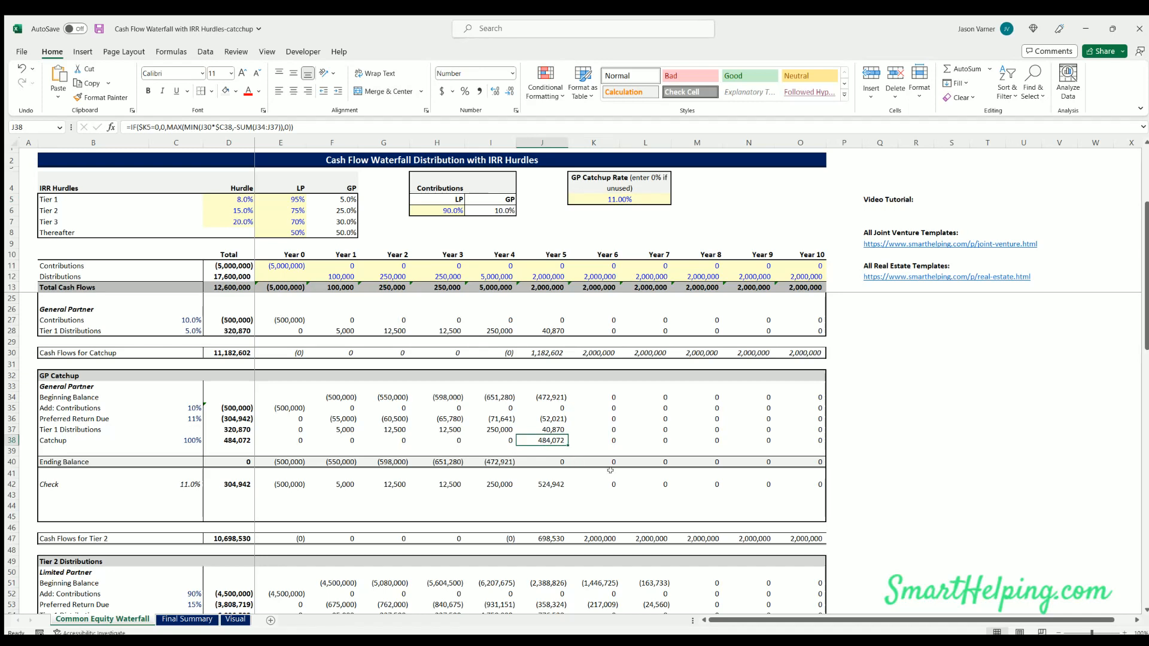
left_click(551, 480)
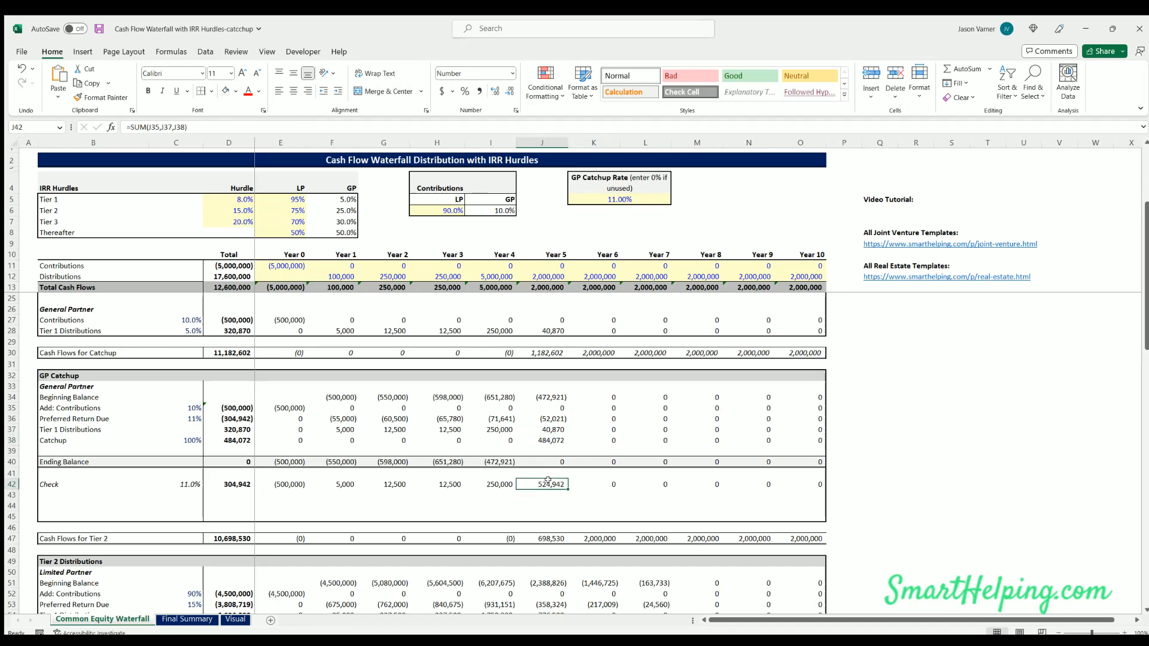
left_click(545, 328)
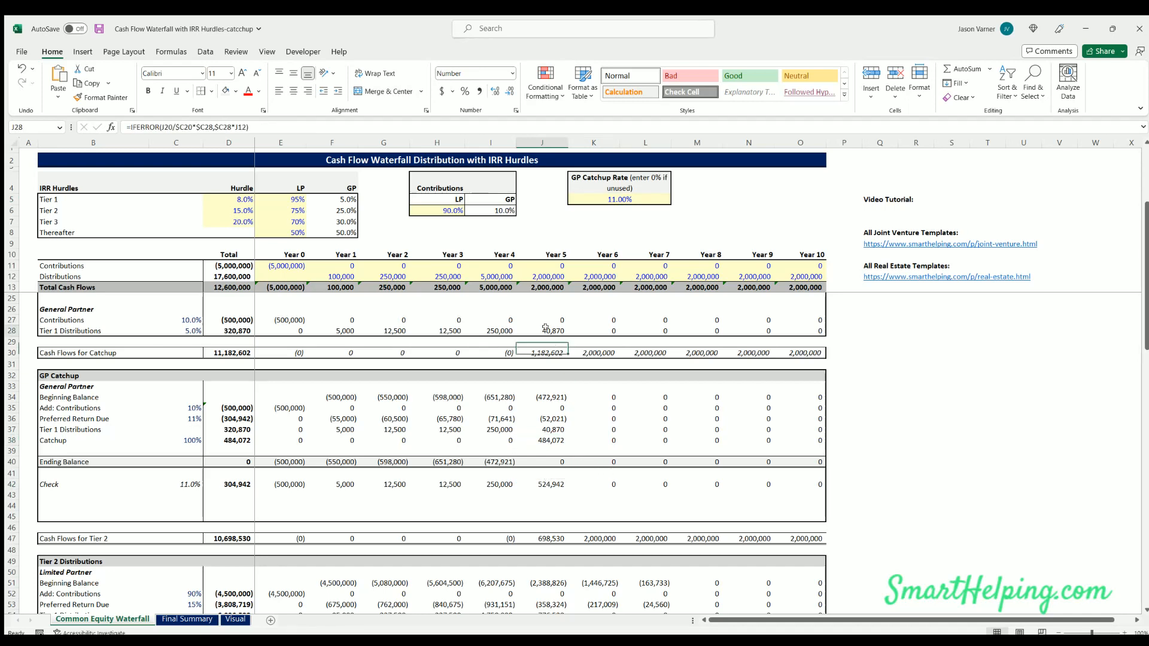
left_click(538, 484)
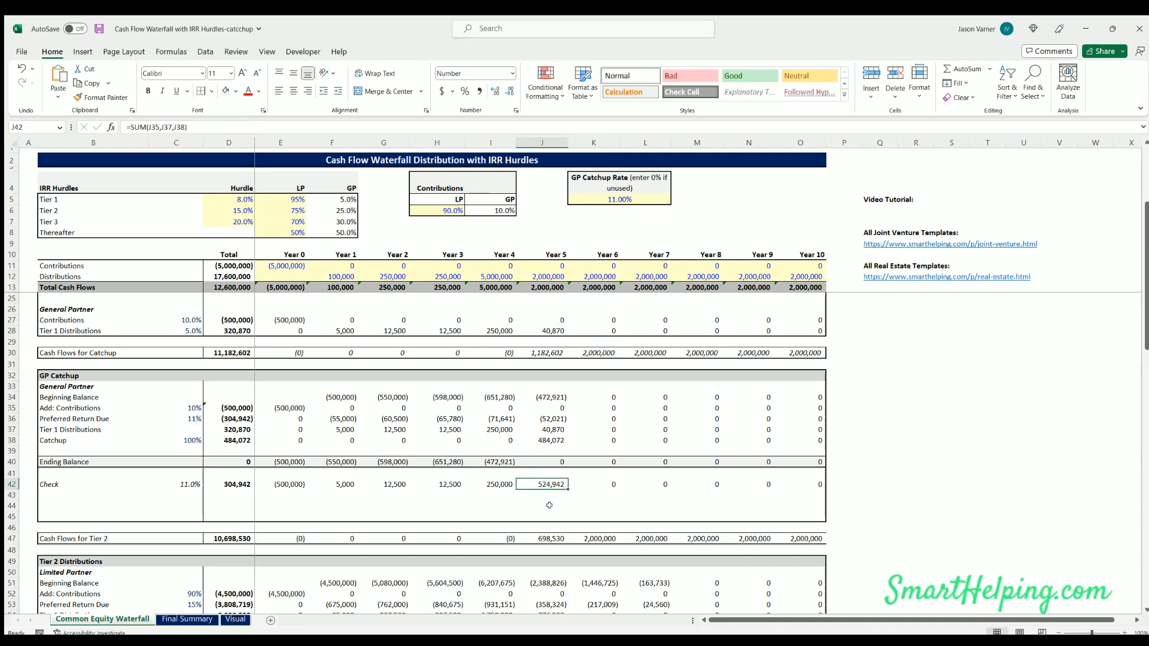
left_click(493, 483)
left_click(442, 482)
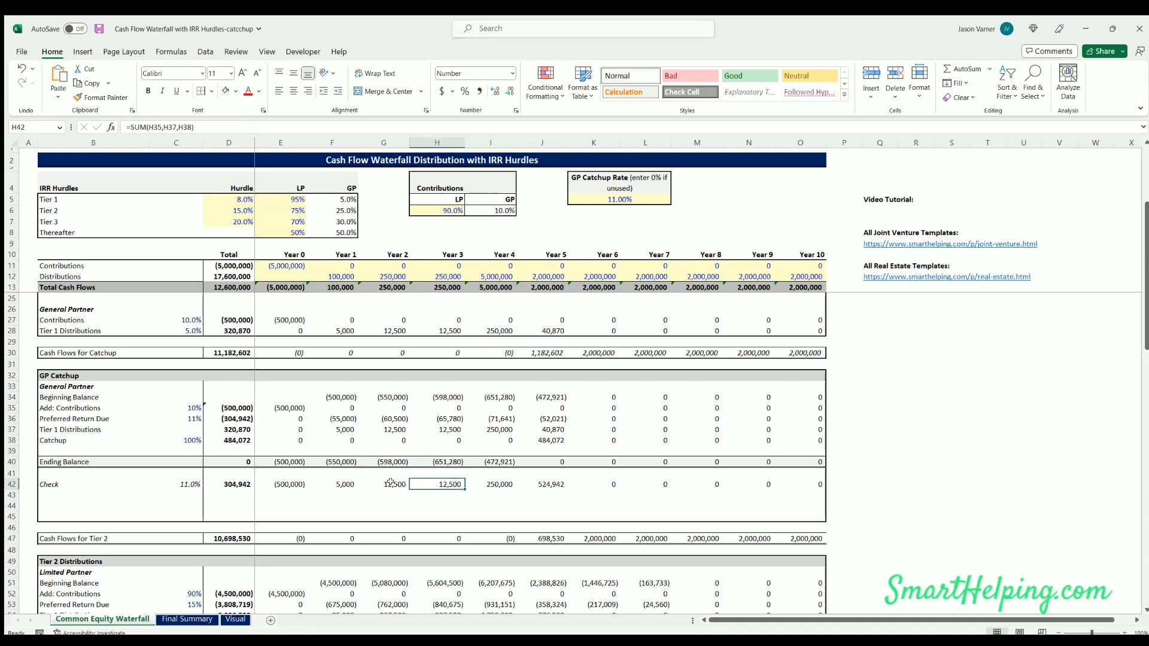
left_click(390, 483)
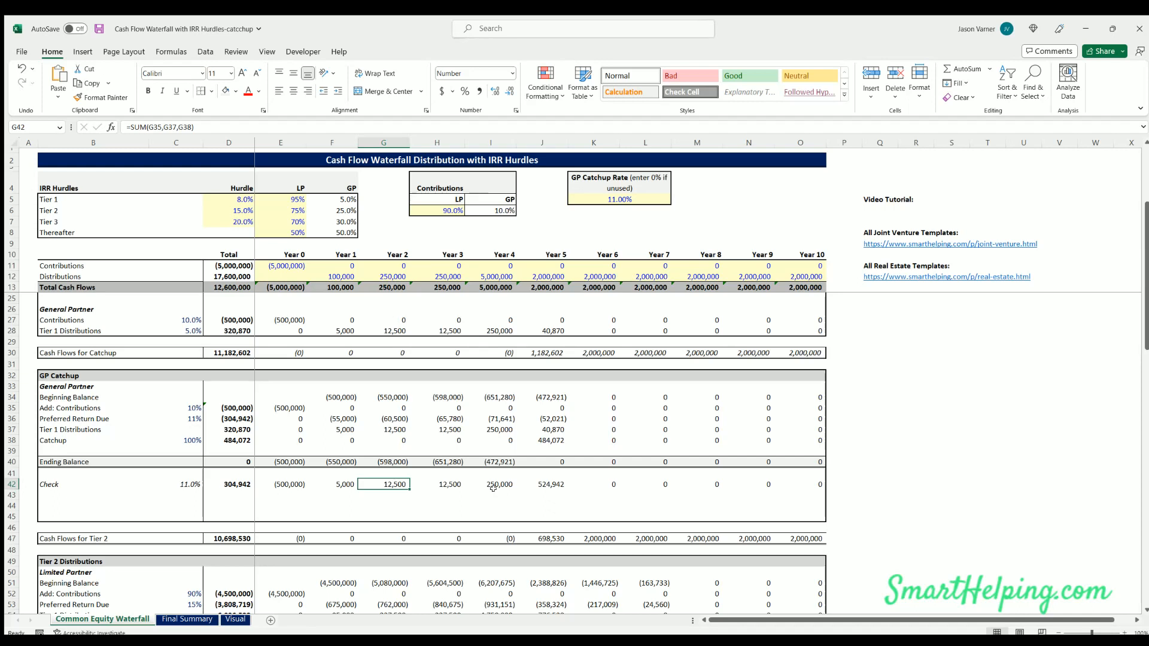
Inspect the GP Catchup check's IRR formula, the check row from Year 0 to Year 6, and the Year 5 Cash Flows for Tier 2.
left_click(181, 482)
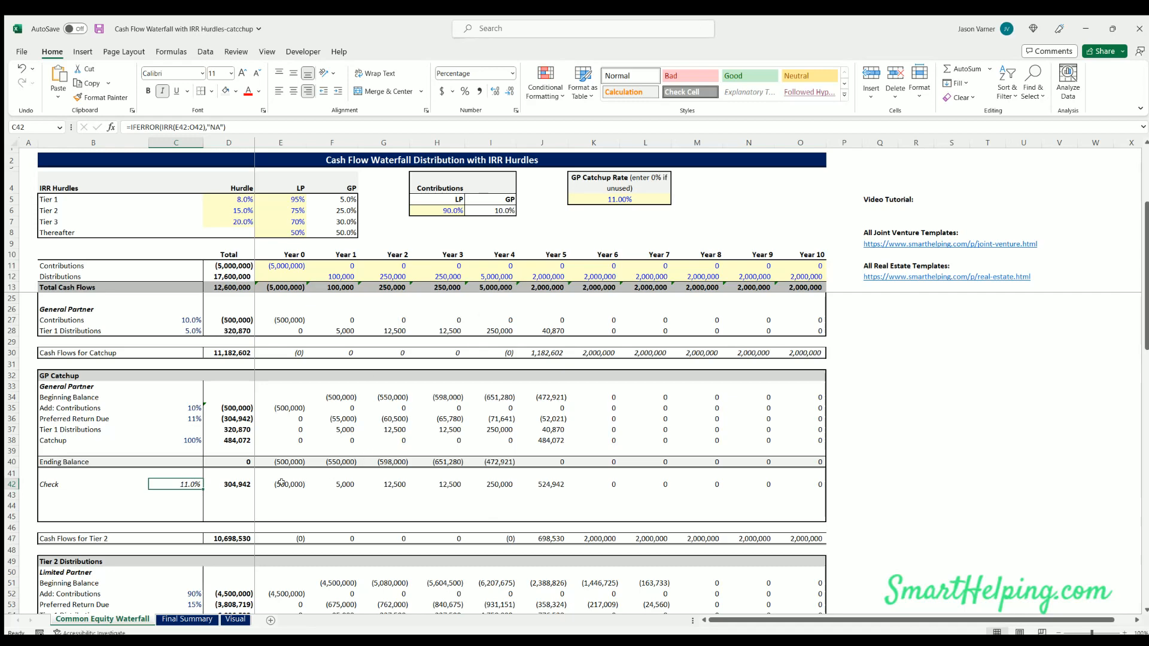
left_click_drag(282, 483, 593, 482)
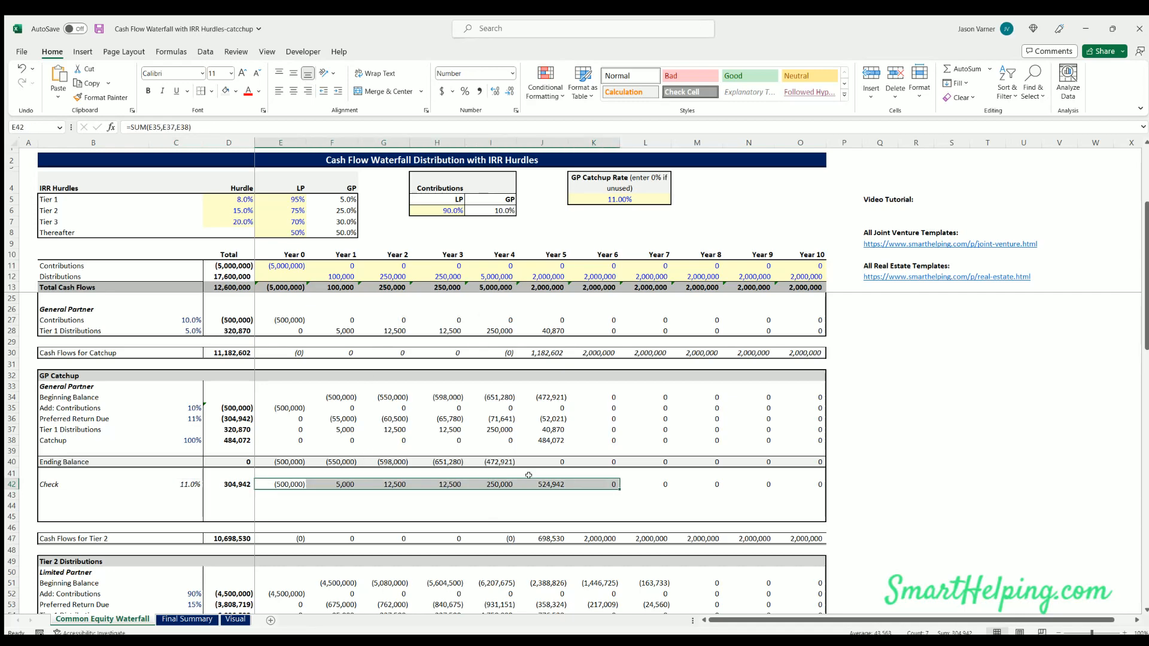
scroll(473, 419, "down", 4)
left_click(544, 418)
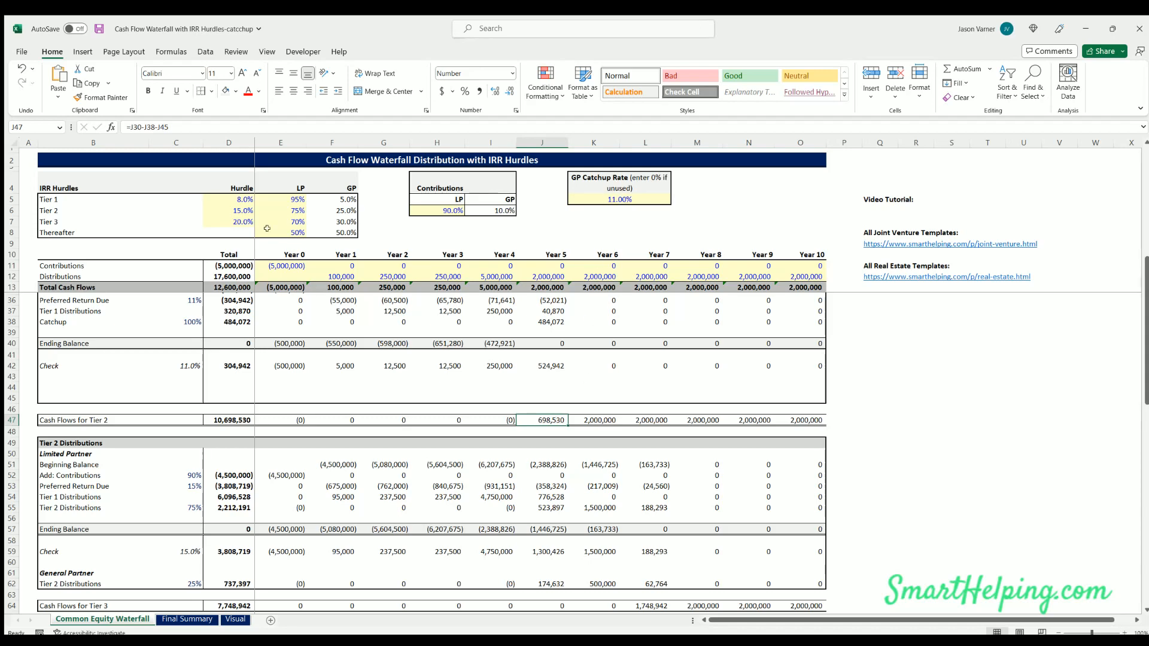
Examine the Tier 2 hurdle, the LP and GP Tier 2 distributions through Year 7, and the Year 7 Cash Flows for Tier 3.
left_click(235, 209)
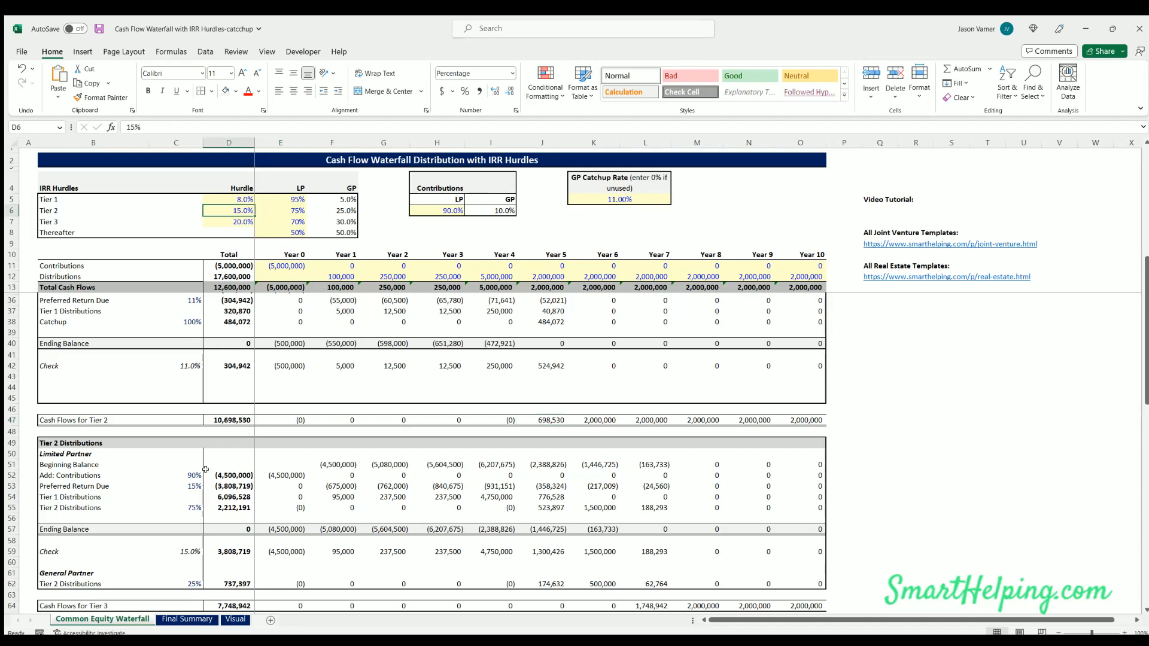
left_click_drag(289, 506, 637, 507)
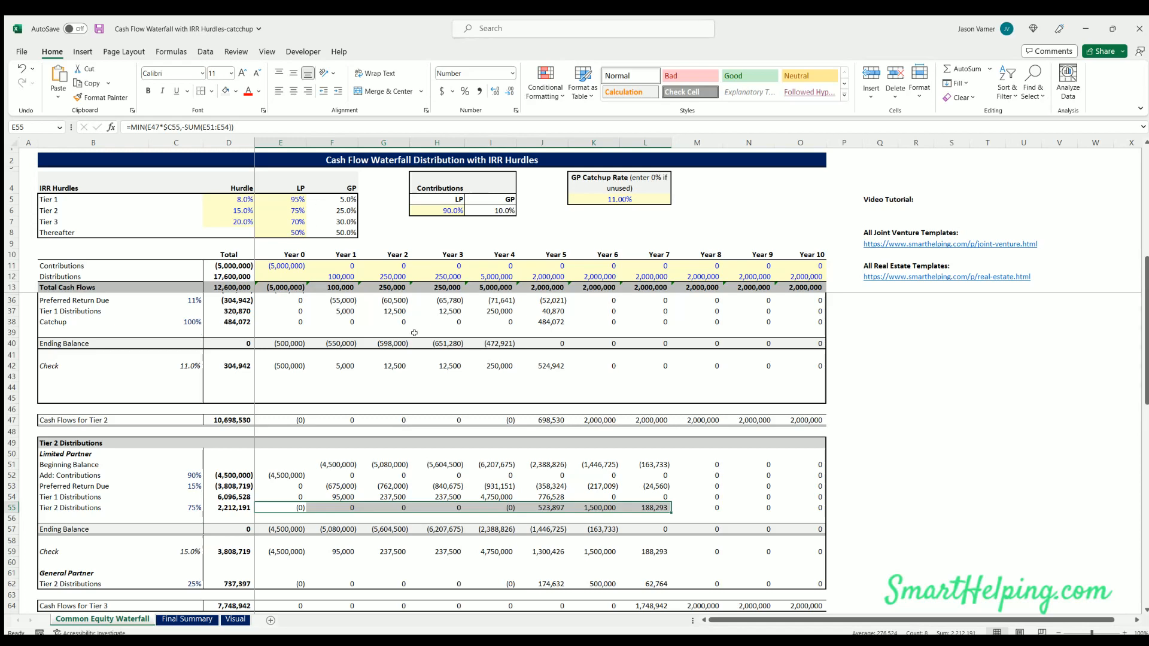
scroll(414, 333, "down", 4)
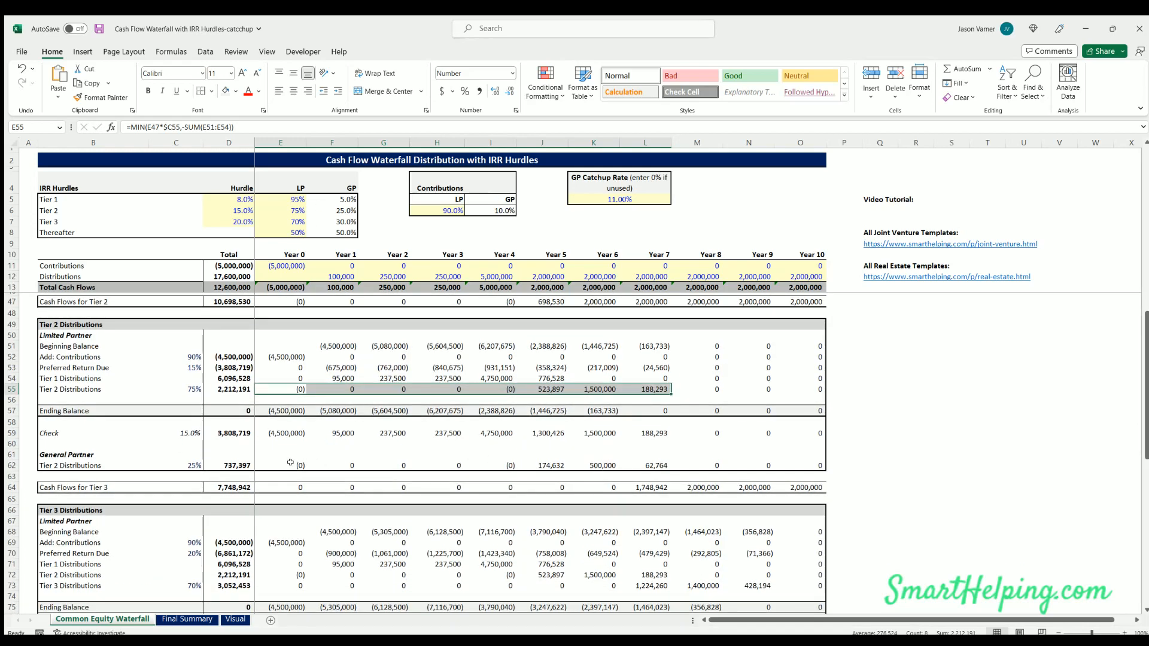
left_click_drag(288, 465, 635, 465)
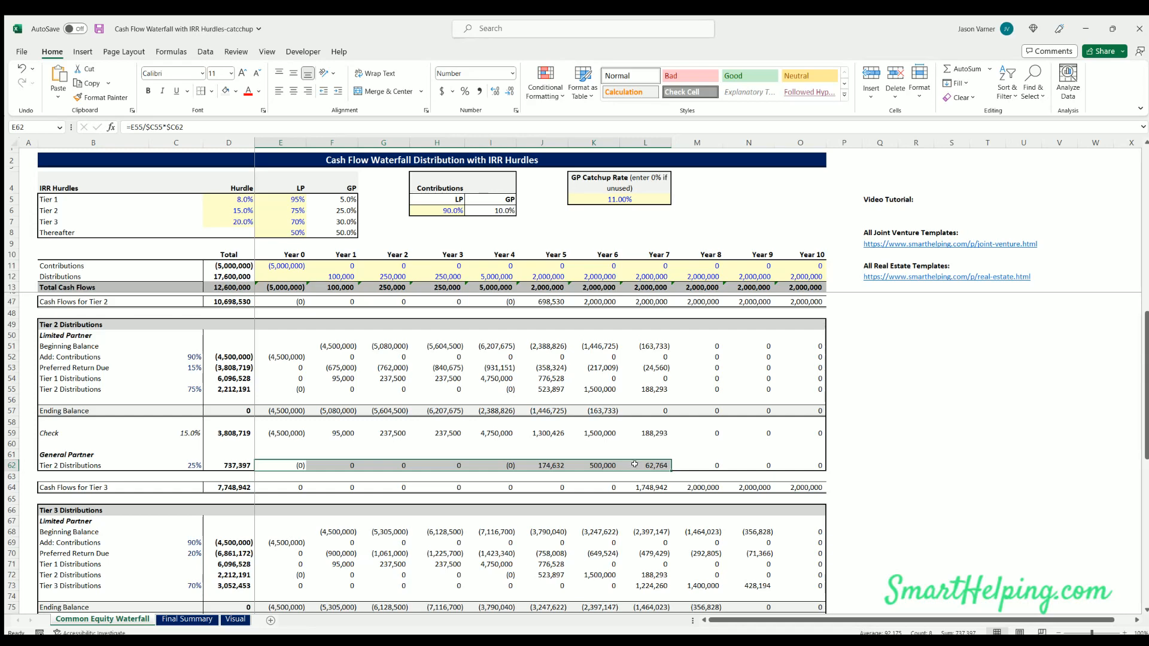
left_click(641, 486)
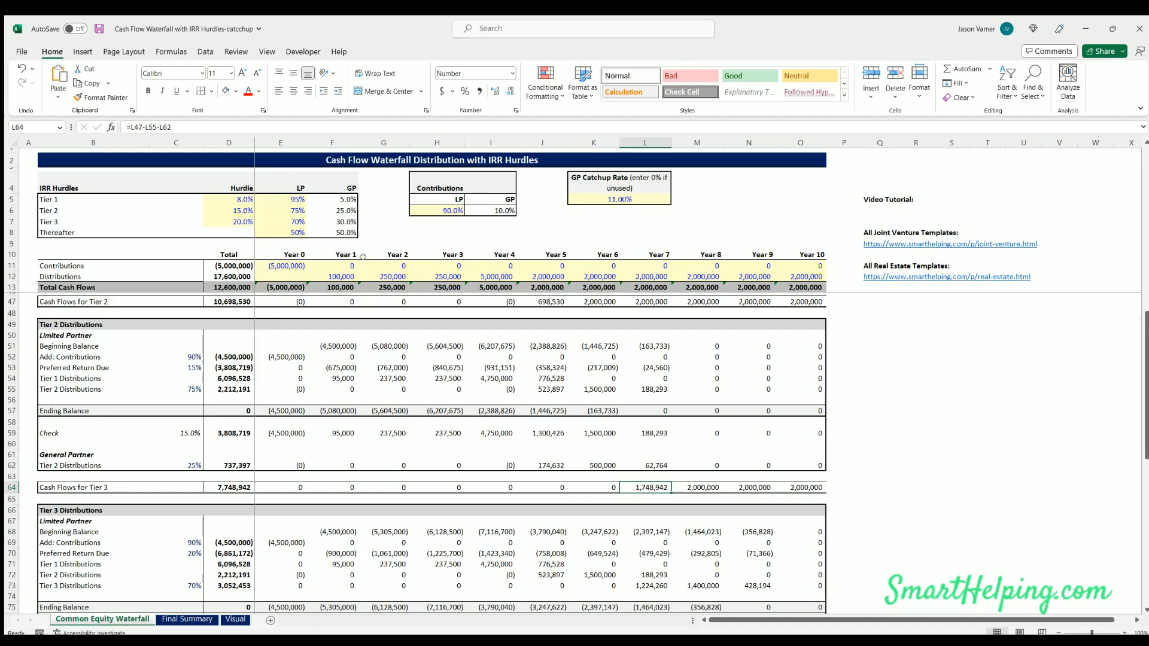
Inspect the limited partner's Tier 3 distribution formulas for Years 7 to 9.
scroll(662, 412, "down", 4)
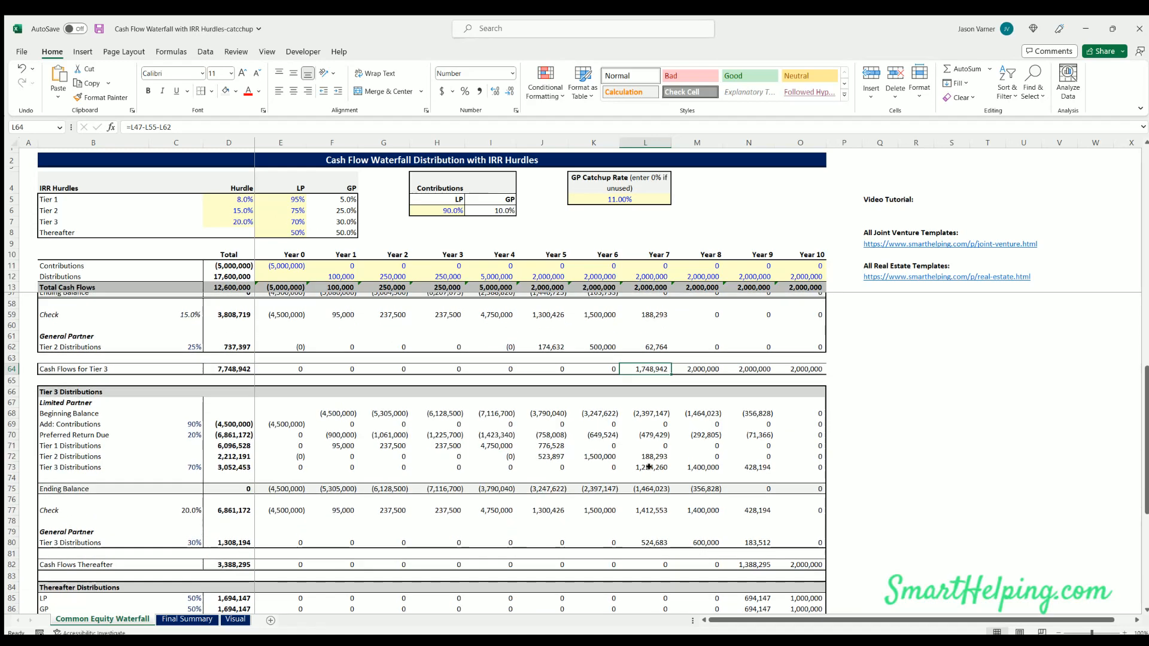
left_click(649, 467)
key("Right")
key("Right")
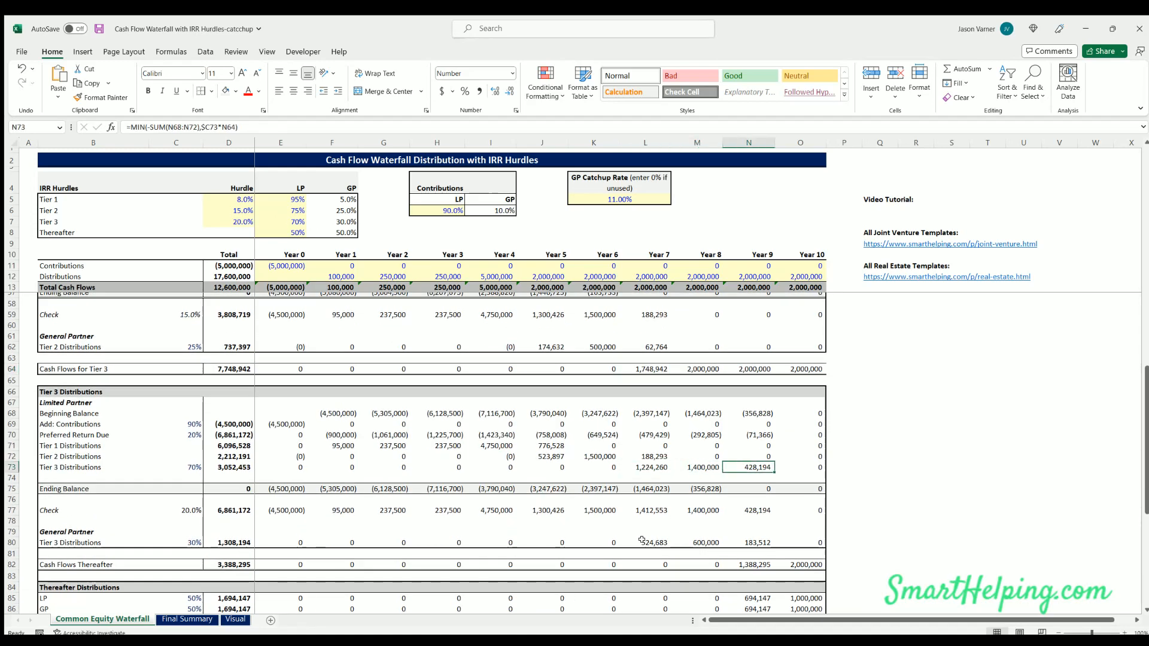
Examine Cash Flows Thereafter for Years 9 and 10, the Thereafter LP split, and the resulting LP and GP distributions.
scroll(688, 513, "down", 4)
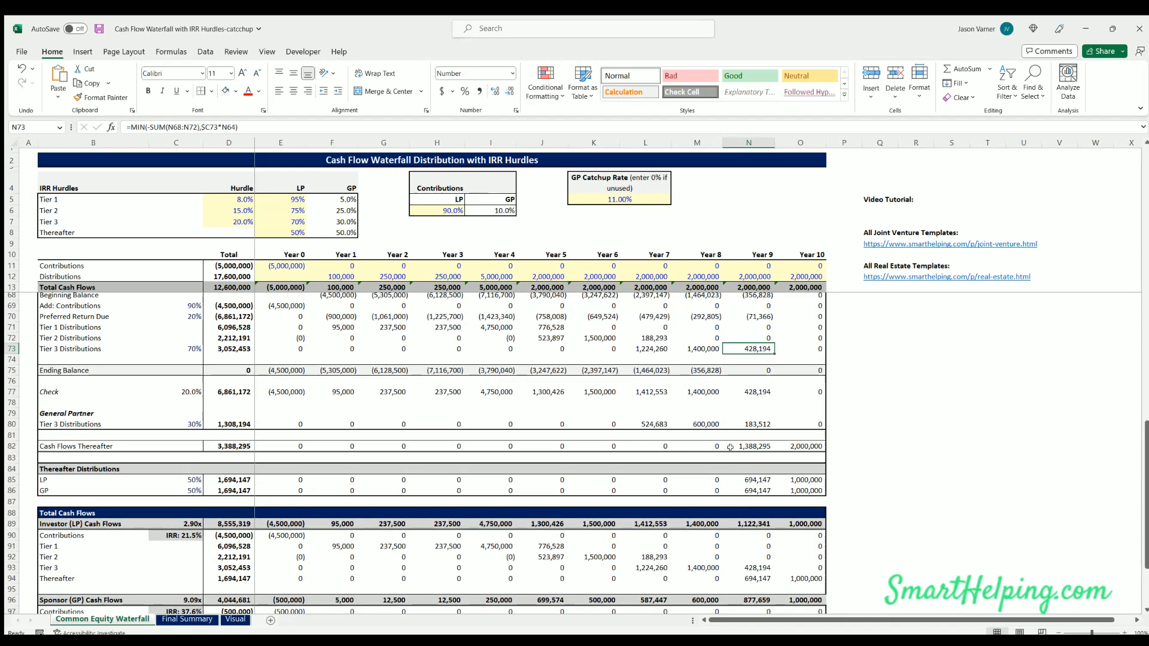
left_click(739, 446)
left_click(802, 446)
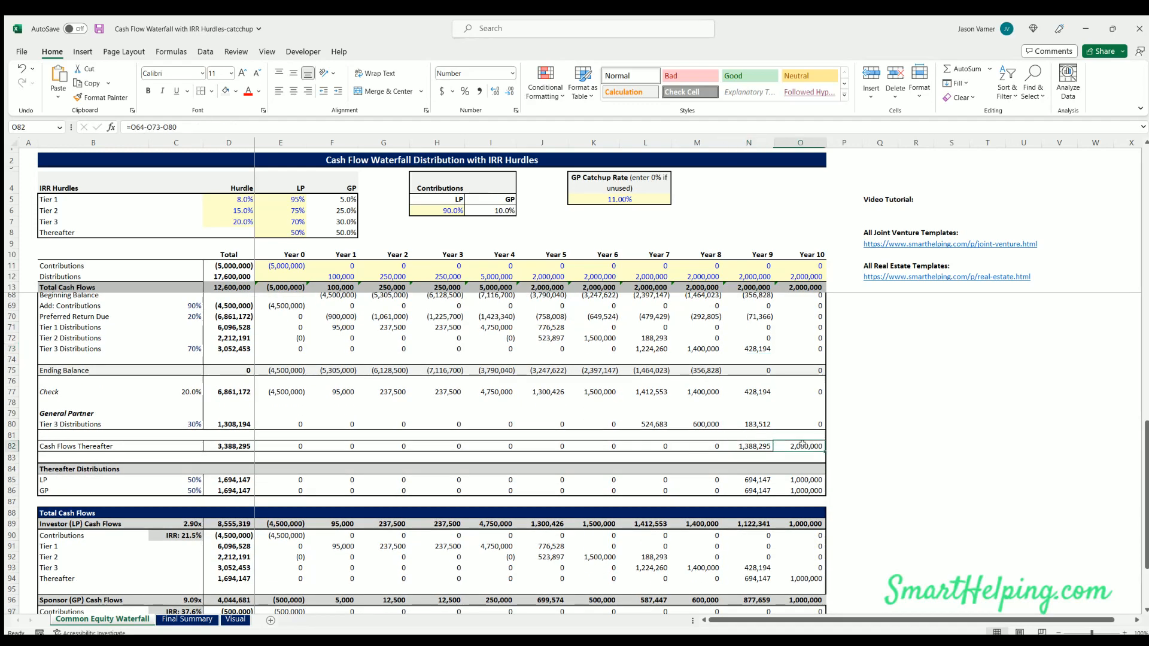
left_click(292, 230)
left_click(752, 481)
left_click(755, 491)
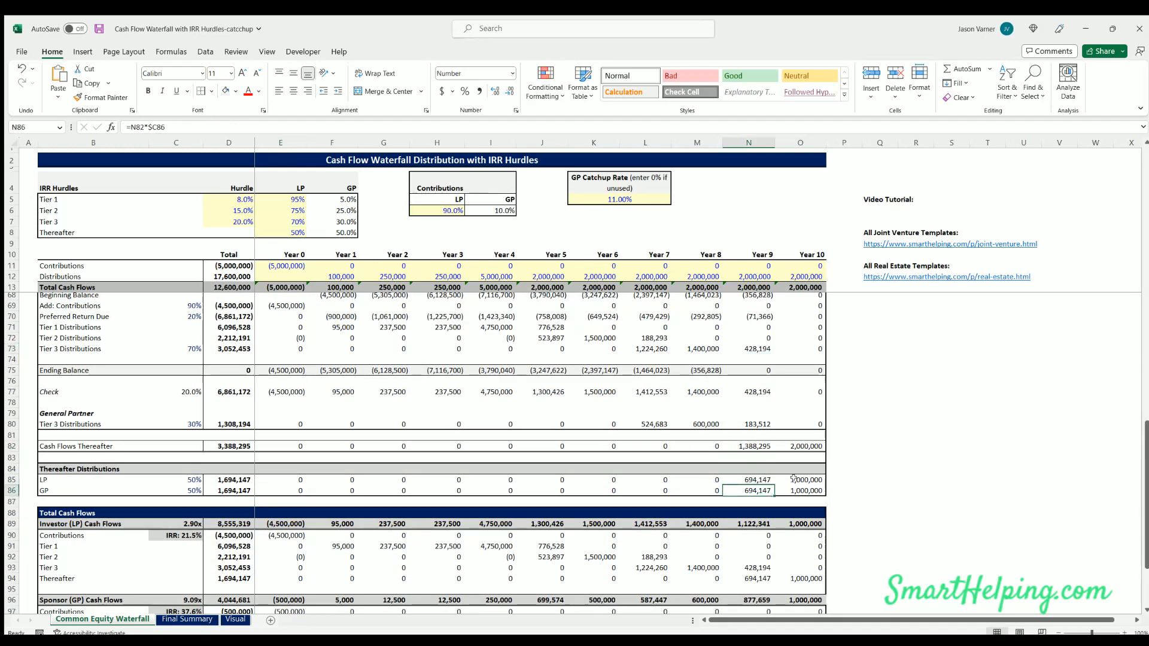
left_click(796, 490)
Review the Catchup row across all years in the Sponsor (GP) Cash Flows summary.
scroll(605, 437, "down", 4)
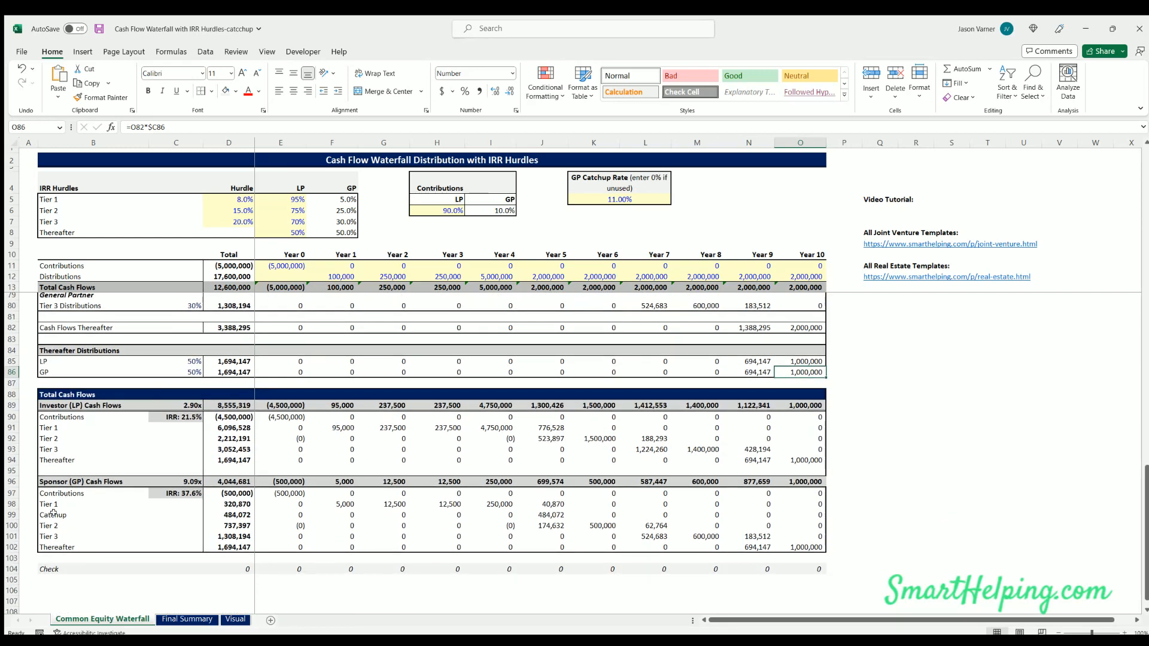
left_click_drag(53, 513, 816, 514)
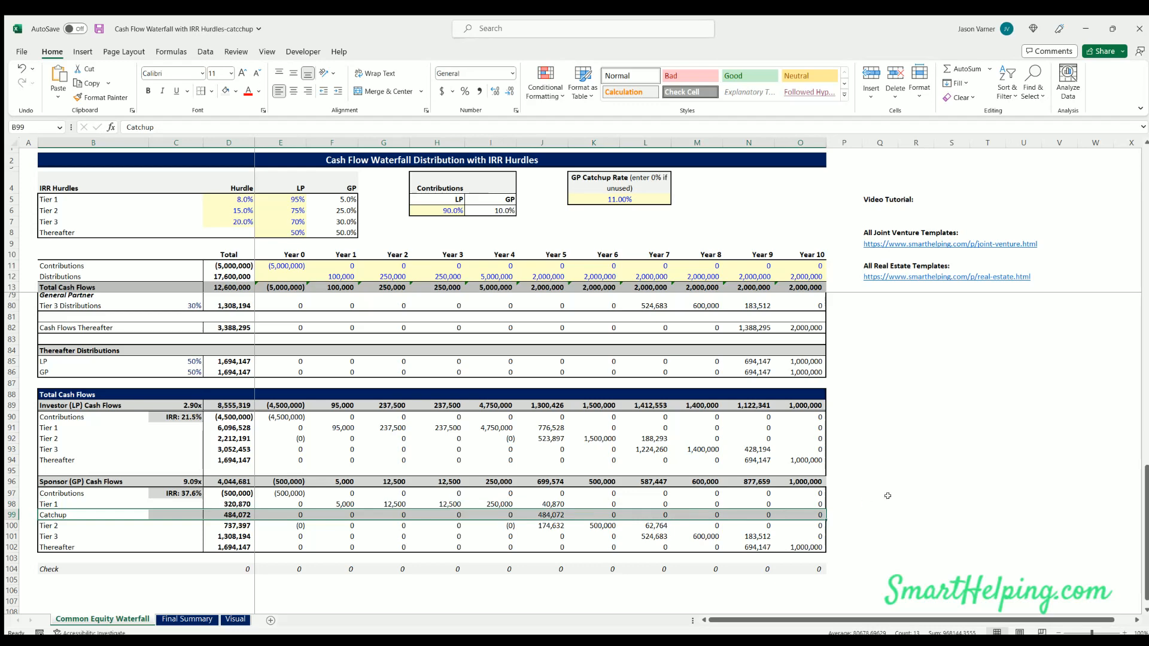
left_click(955, 470)
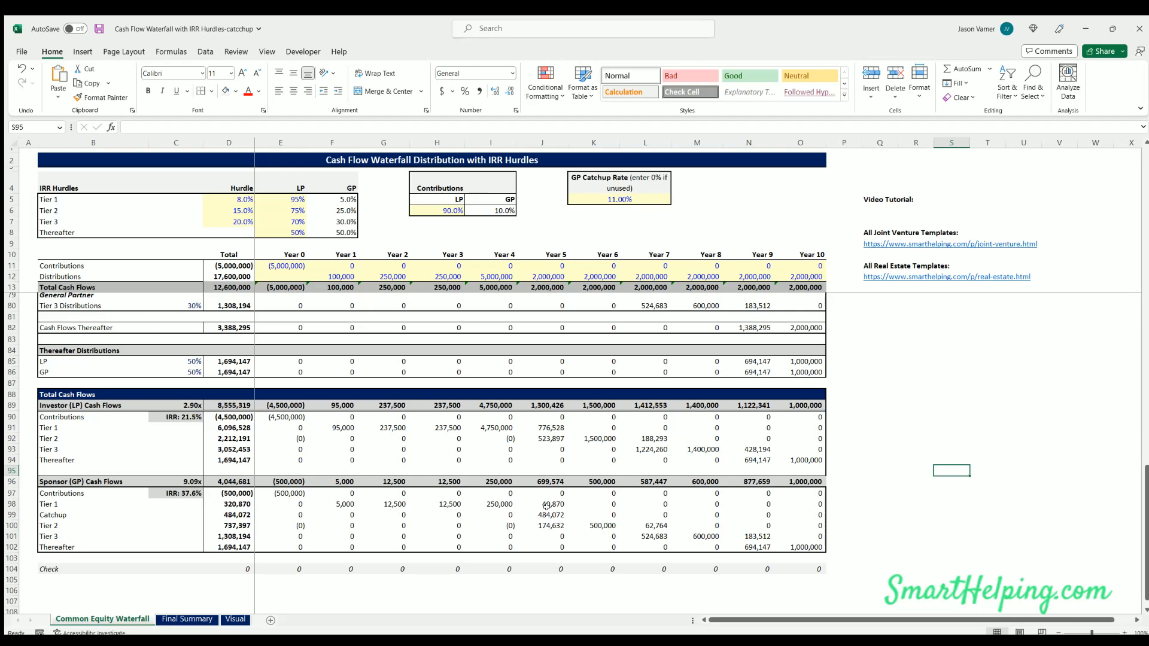
Compare the GP catchup rate and the higher hurdles with the GP and LP distributions above Tier 1 from Year 5 on.
left_click(615, 196)
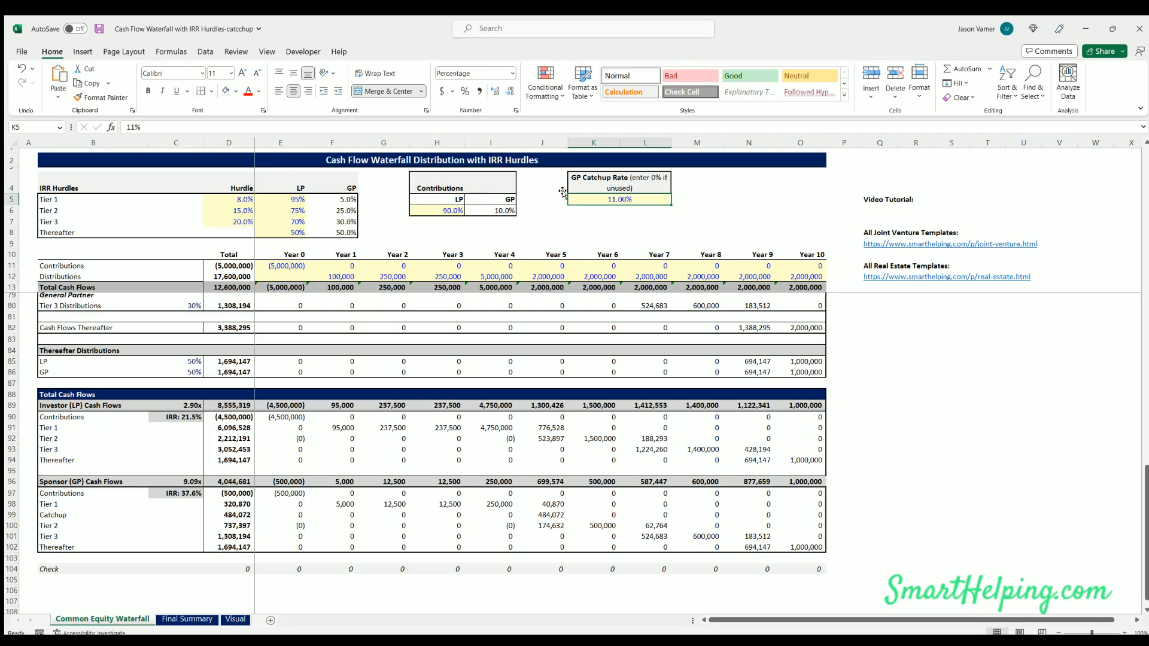
left_click(239, 209)
left_click(241, 217)
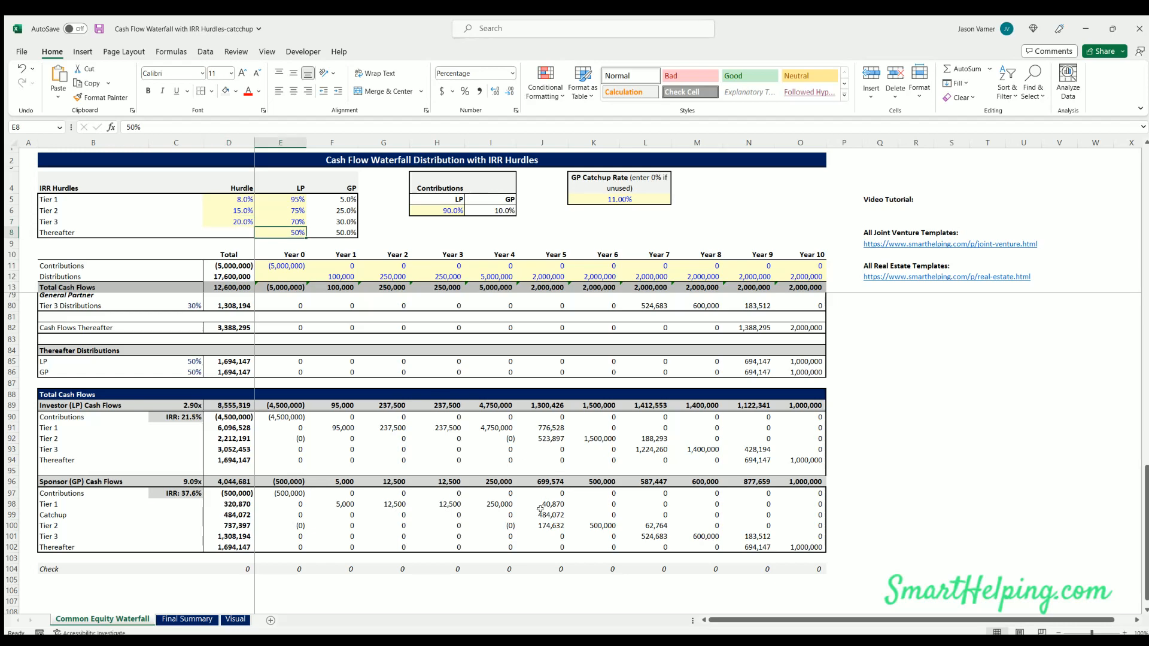
left_click_drag(542, 525, 797, 540)
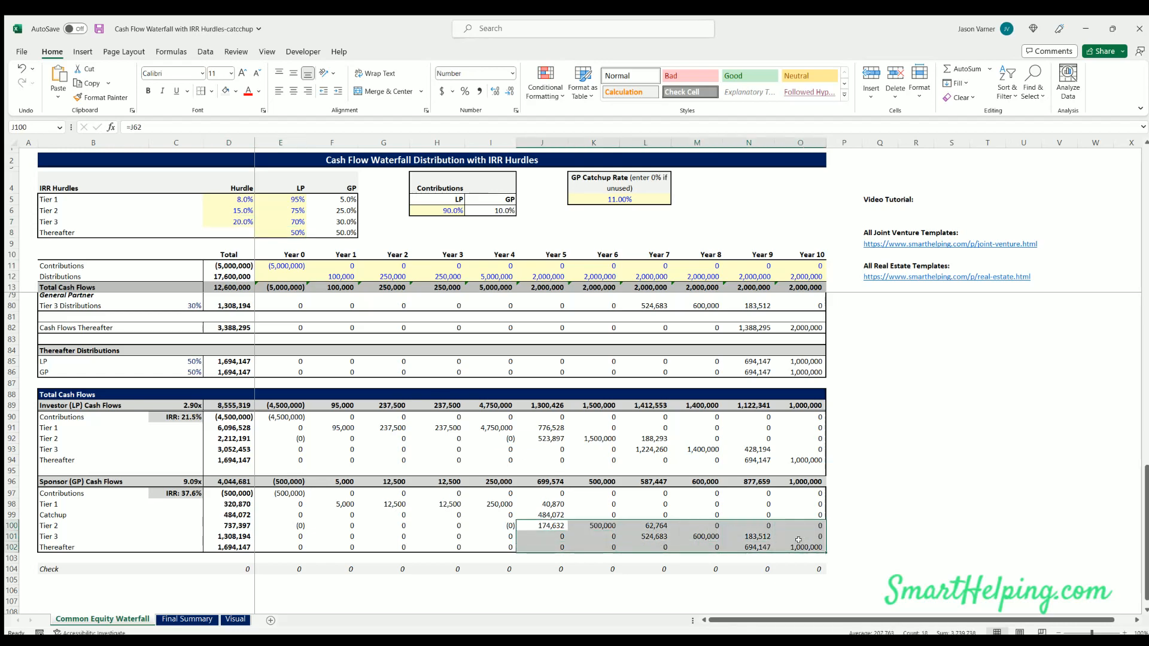
left_click_drag(543, 437, 805, 453)
left_click(897, 448)
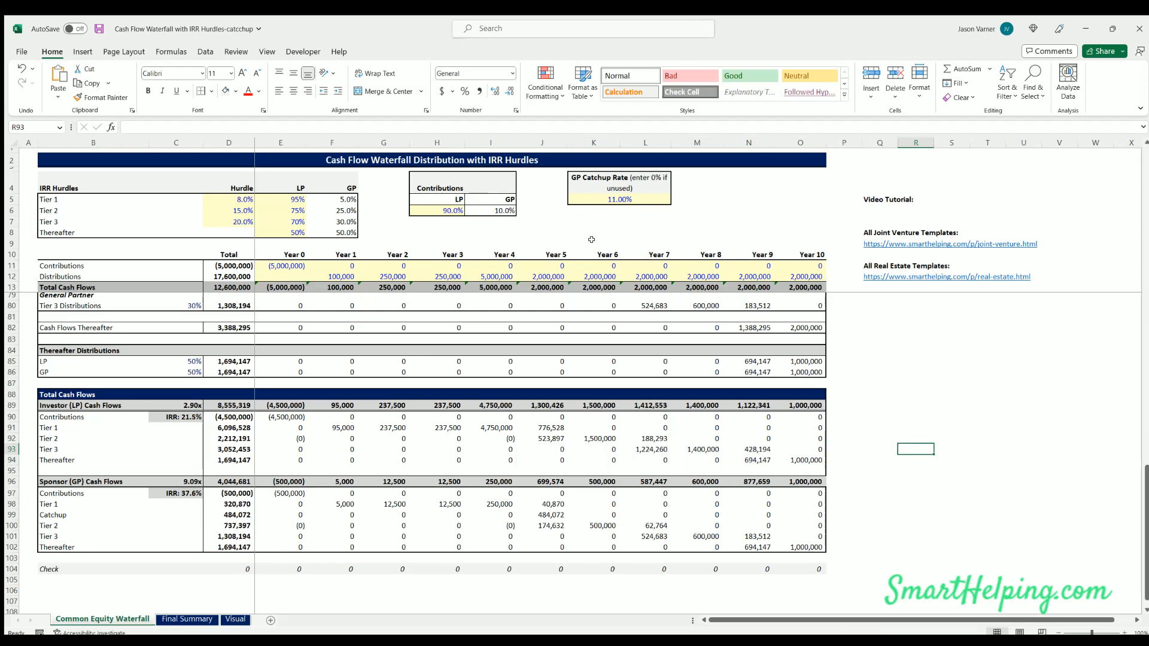
Set the GP catchup rate to 0%.
scroll(549, 374, "up", 20)
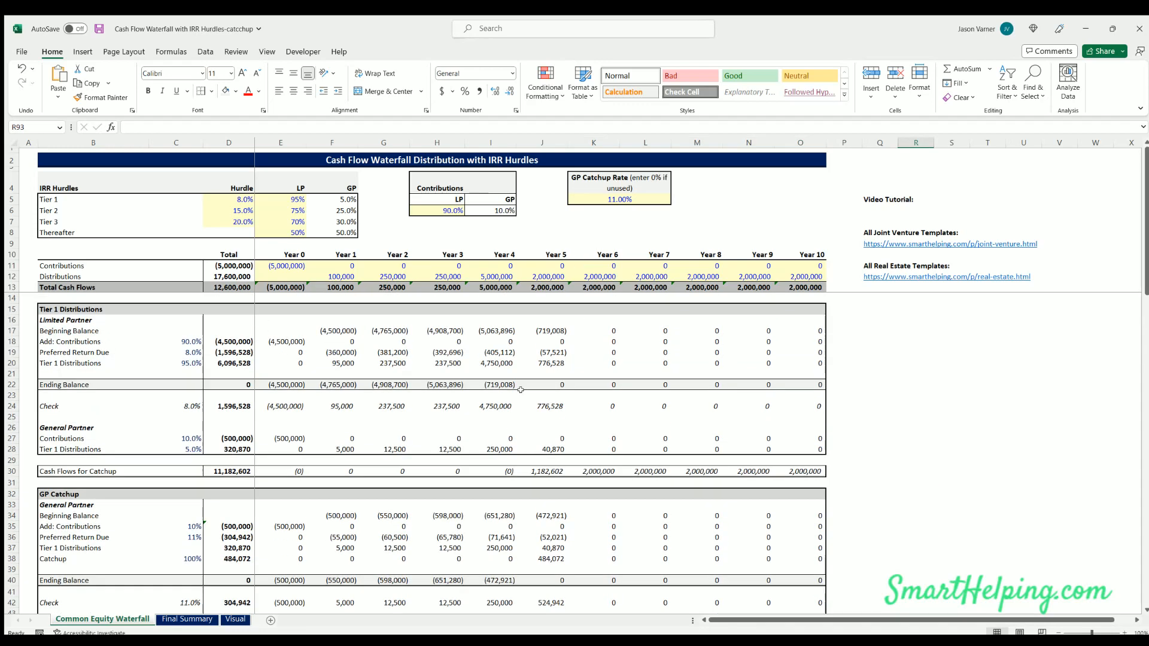
left_click(618, 199)
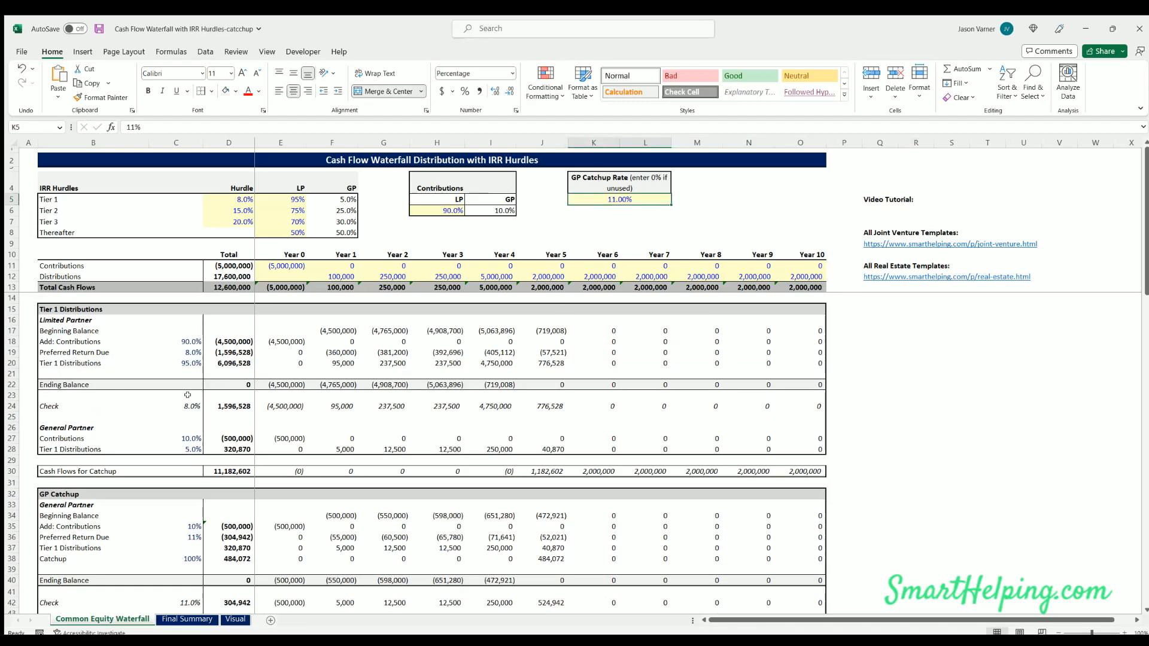
type("0")
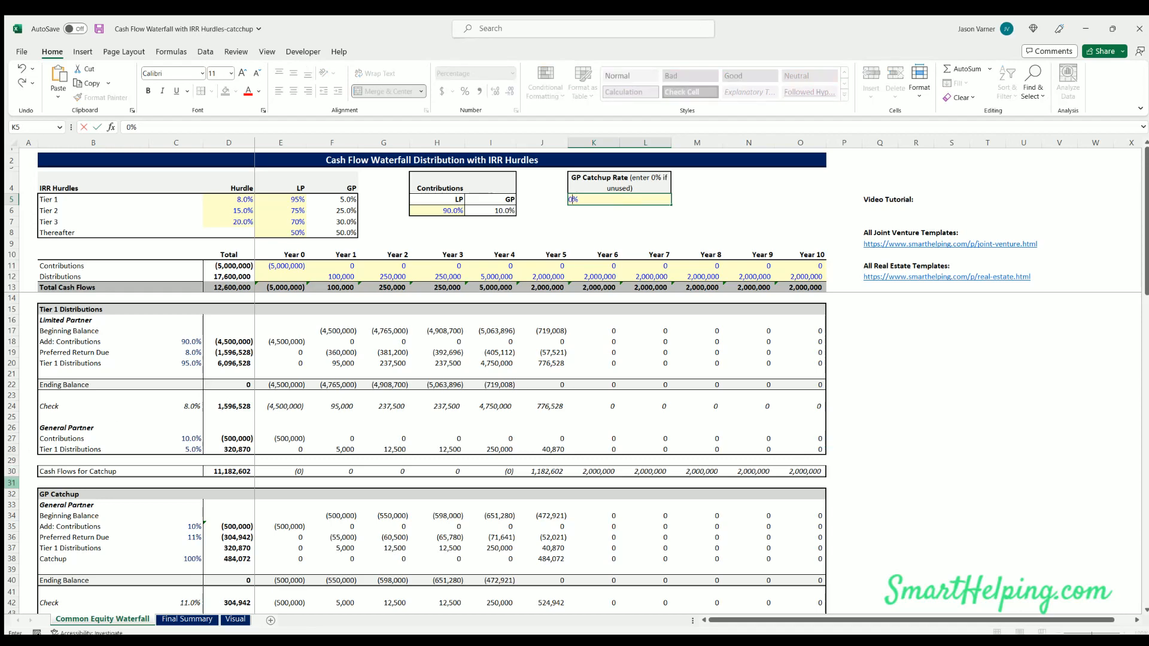
key("Return")
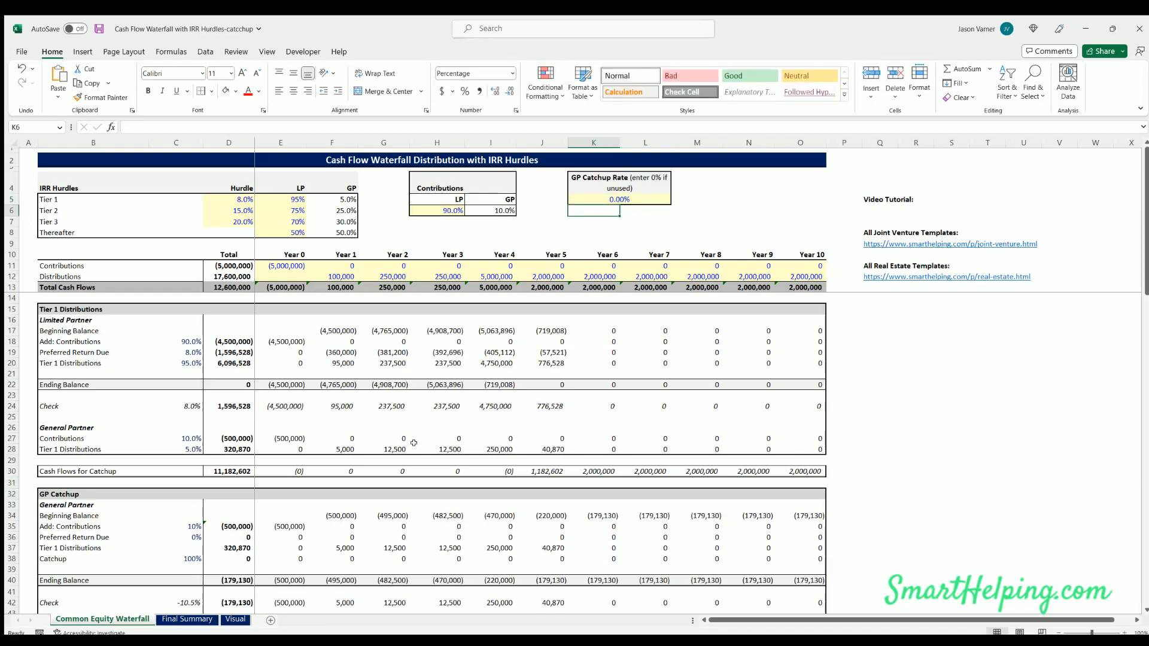
Check the sponsor's Catchup row across Years 0 to 10 and its Year 5 Tier 2 distribution in Total Cash Flows.
scroll(414, 449, "down", 6)
scroll(414, 449, "down", 15)
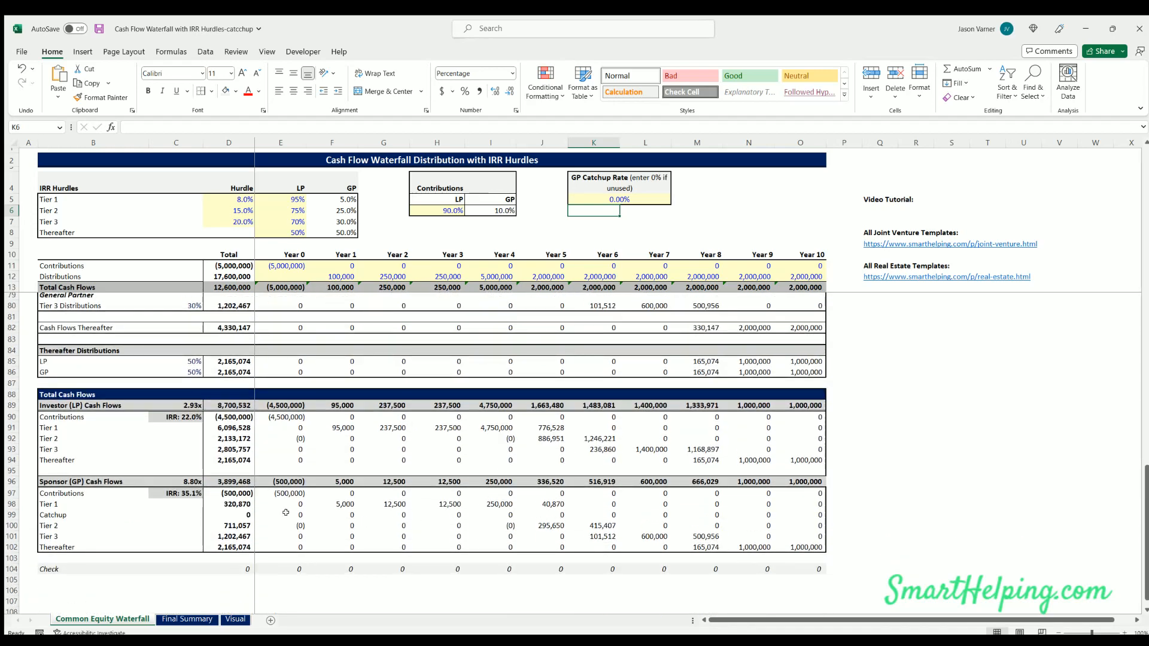
left_click_drag(285, 514, 793, 512)
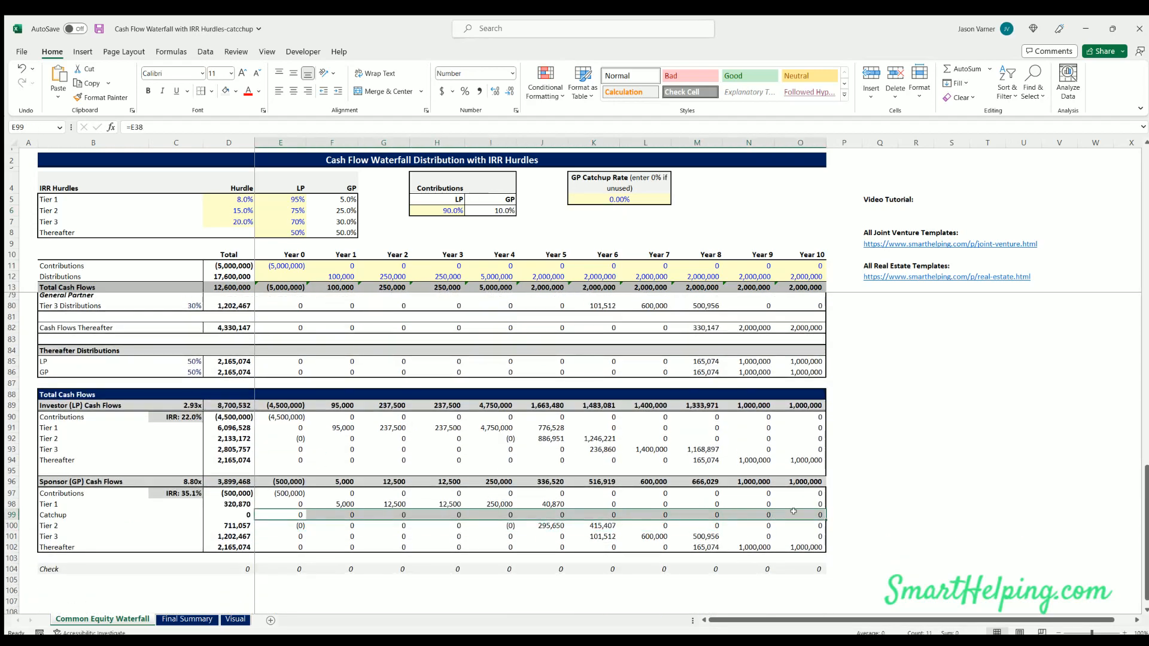
left_click(548, 525)
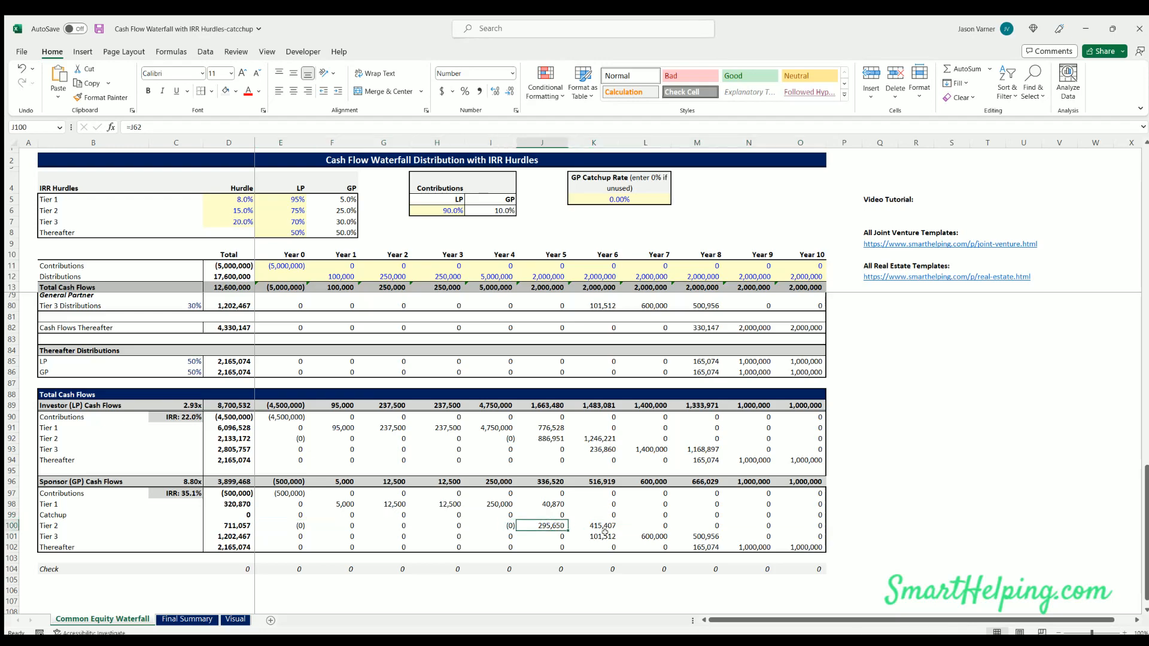
Set the limited partner's Tier 1 split to 100%.
scroll(363, 480, "up", 20)
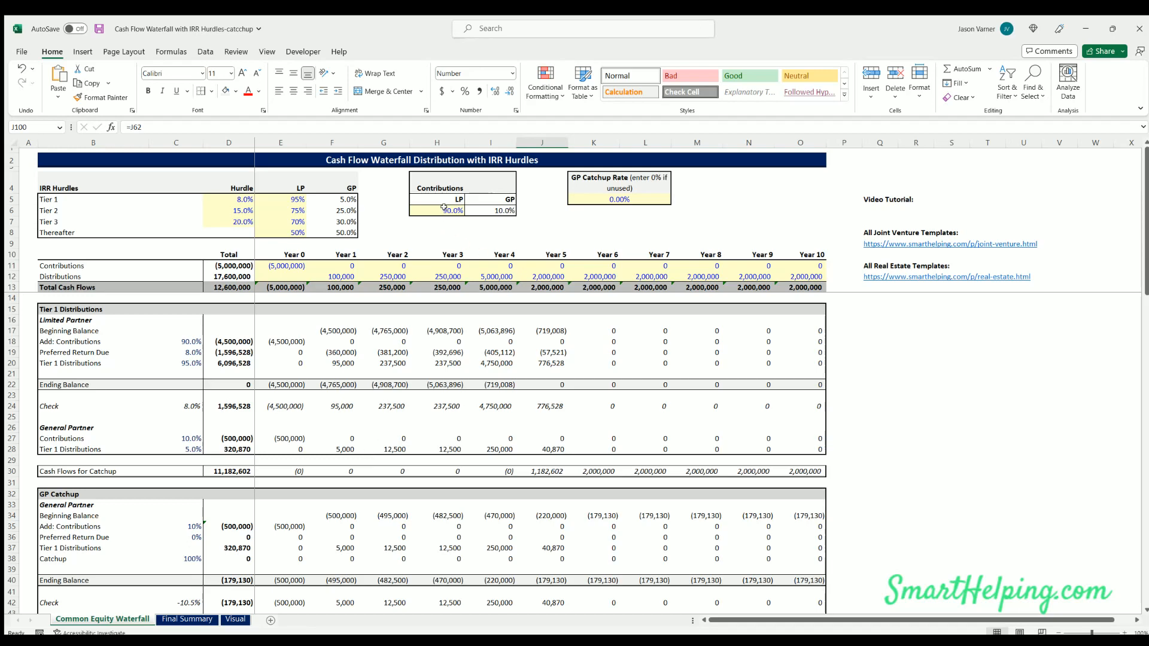
left_click(282, 200)
type("10%")
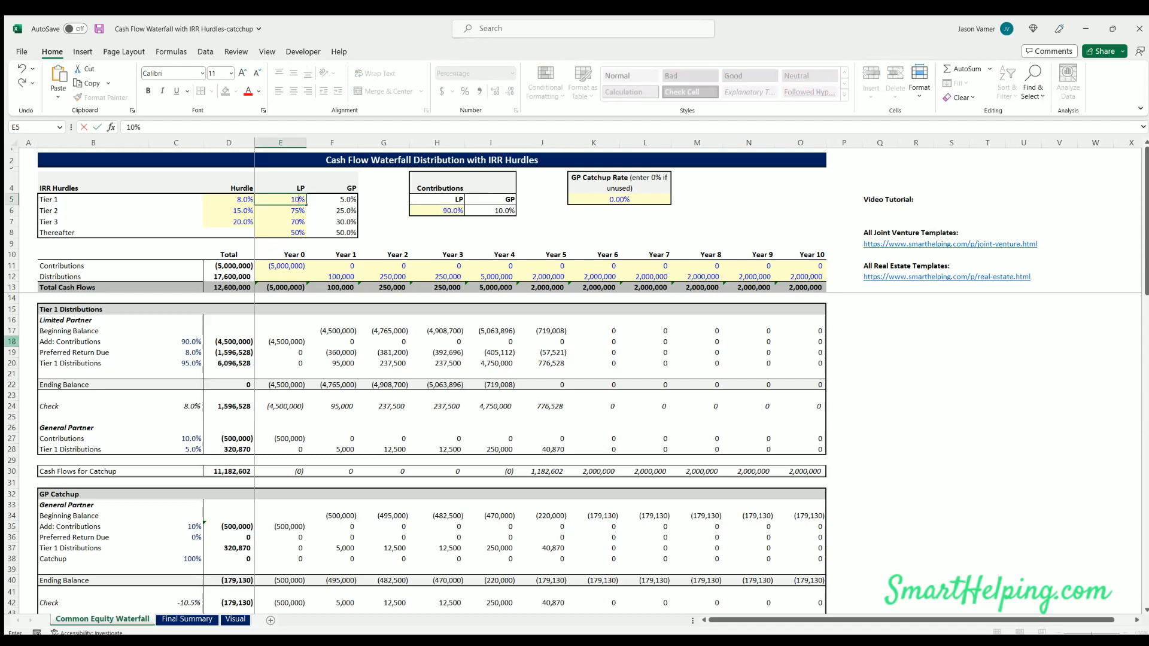
type("0")
key("Tab")
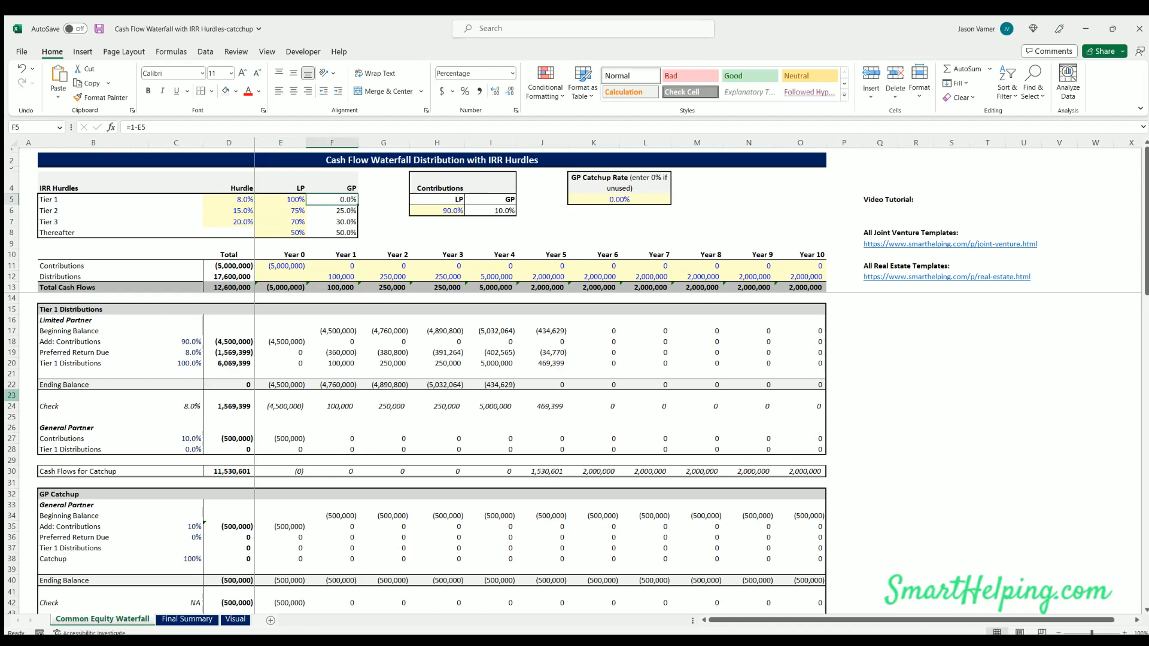
Set the GP catchup rate to 5%.
left_click(627, 197)
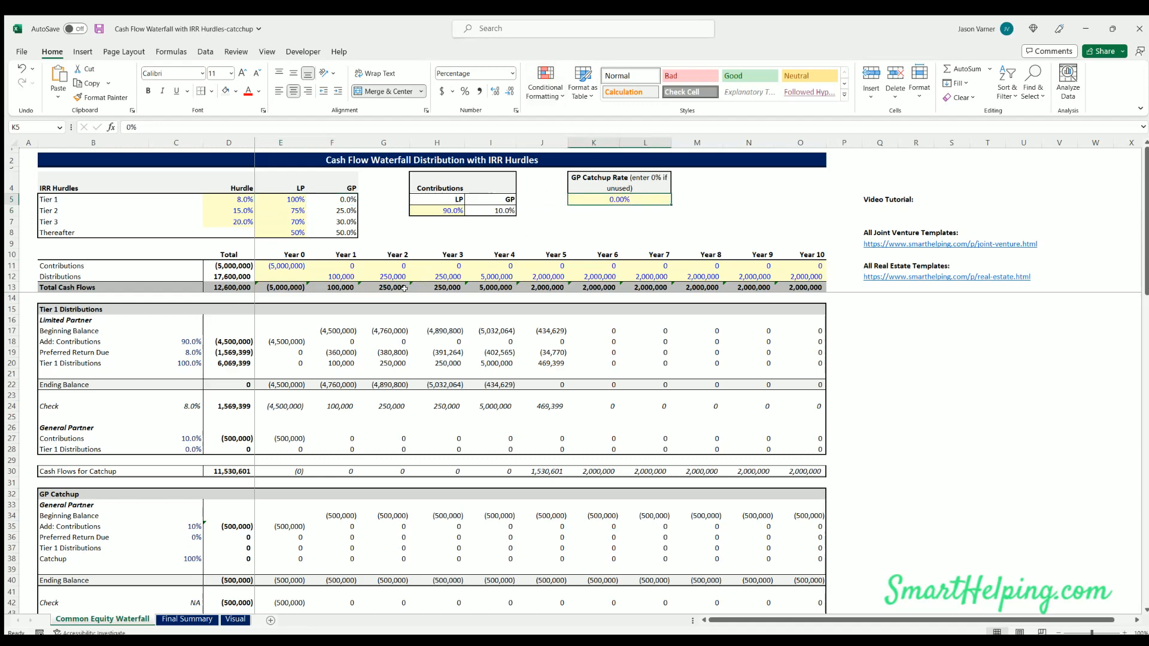
type("5")
key("Return")
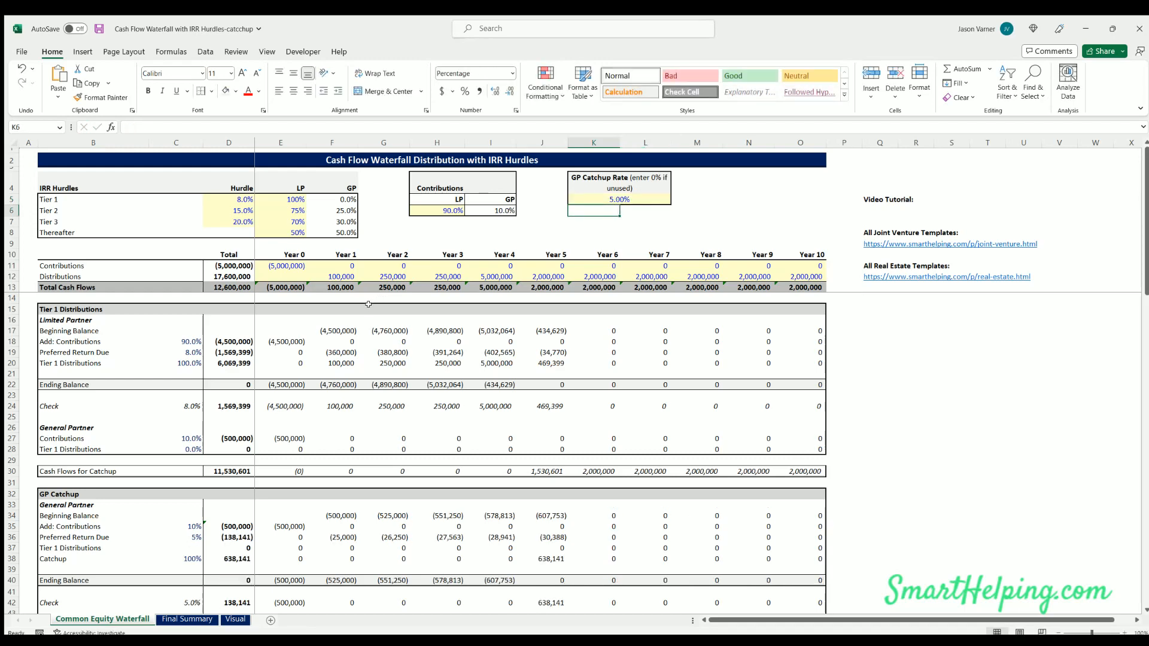
Inspect the Tier 1 hurdle, the Year 5 catchup formula and the GP catchup rate.
left_click(238, 197)
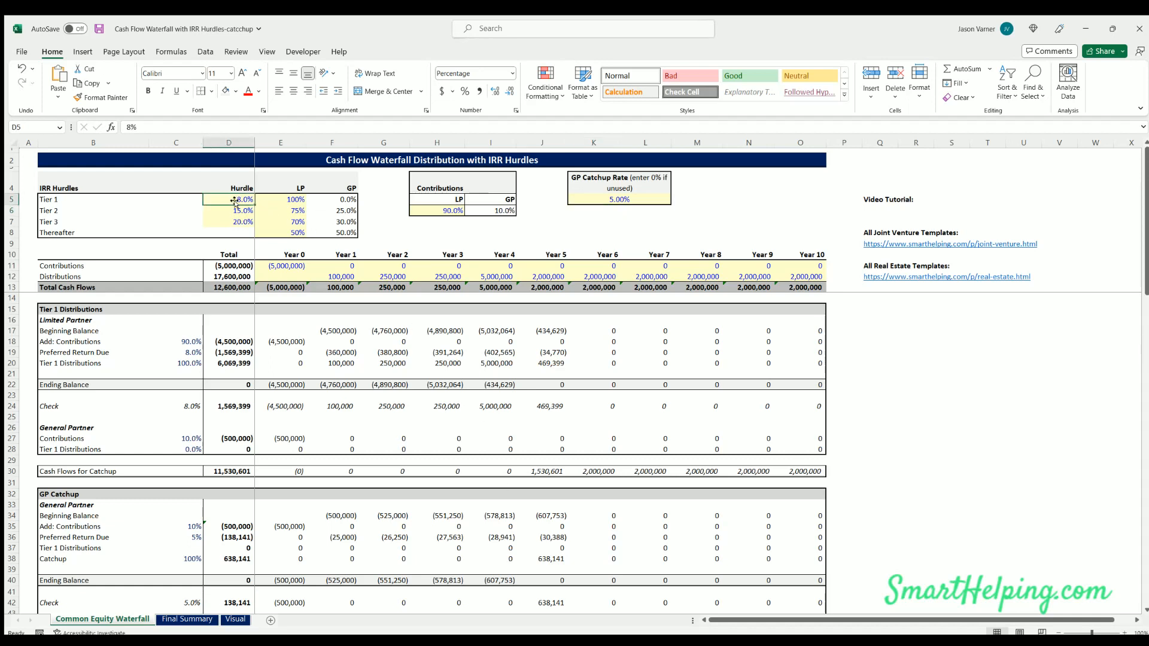
left_click(549, 557)
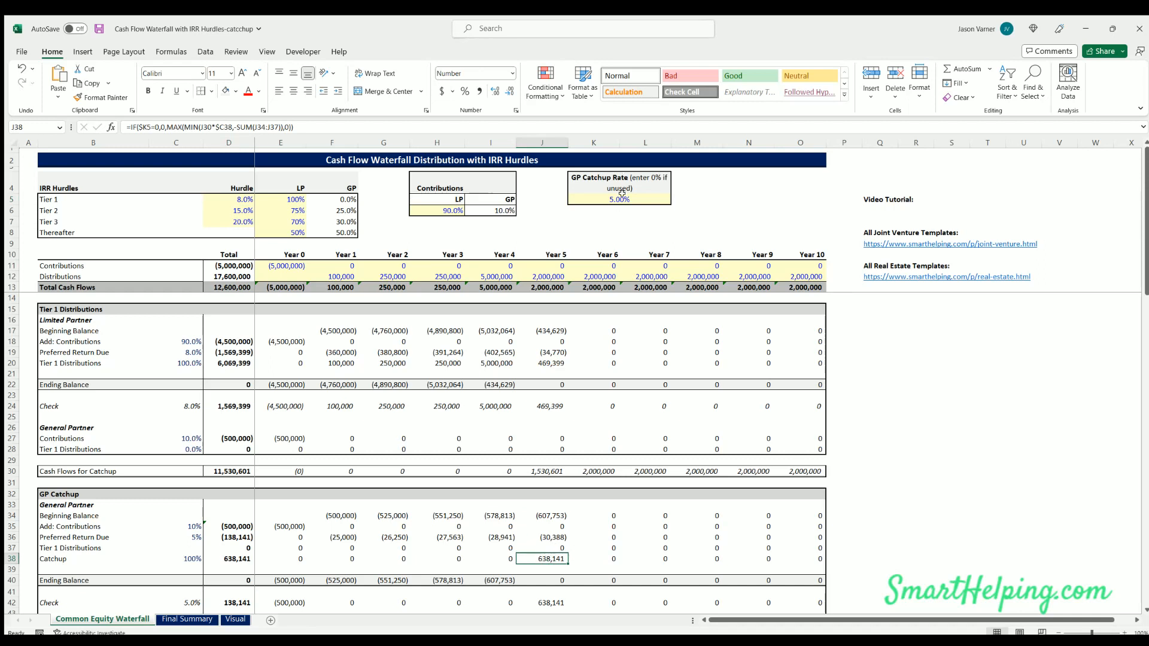
left_click(597, 197)
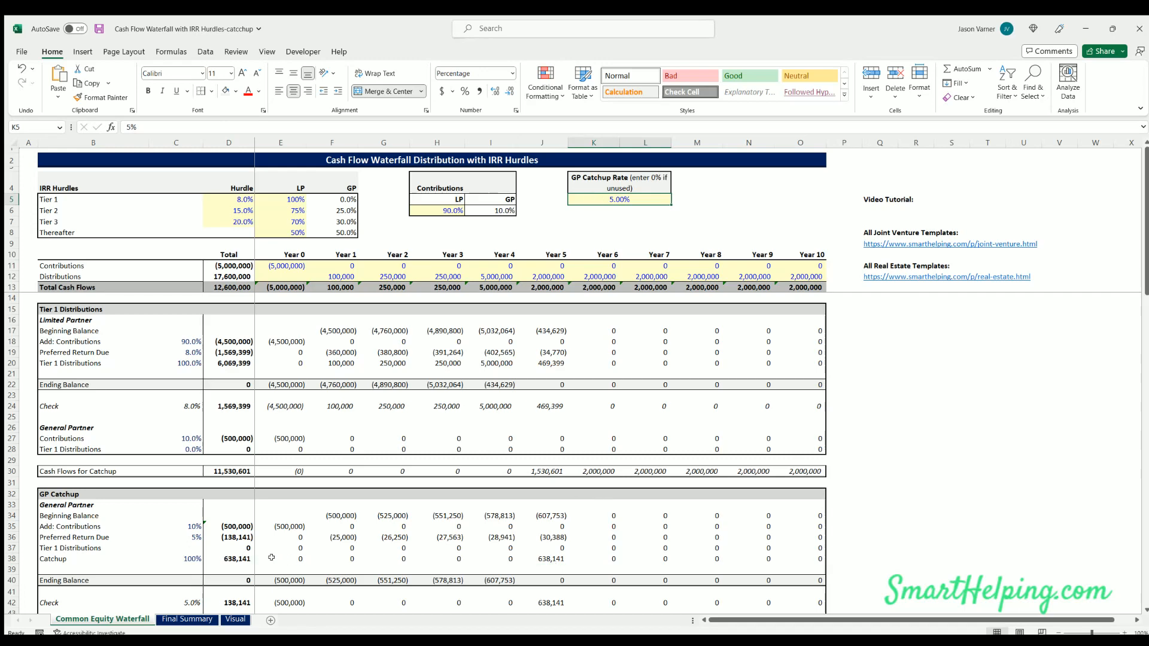
Inspect the Year 5 formulas for Catchup and Cash Flows for Tier 2, following the cash into the Tier 3 section.
left_click(545, 558)
scroll(548, 453, "down", 4)
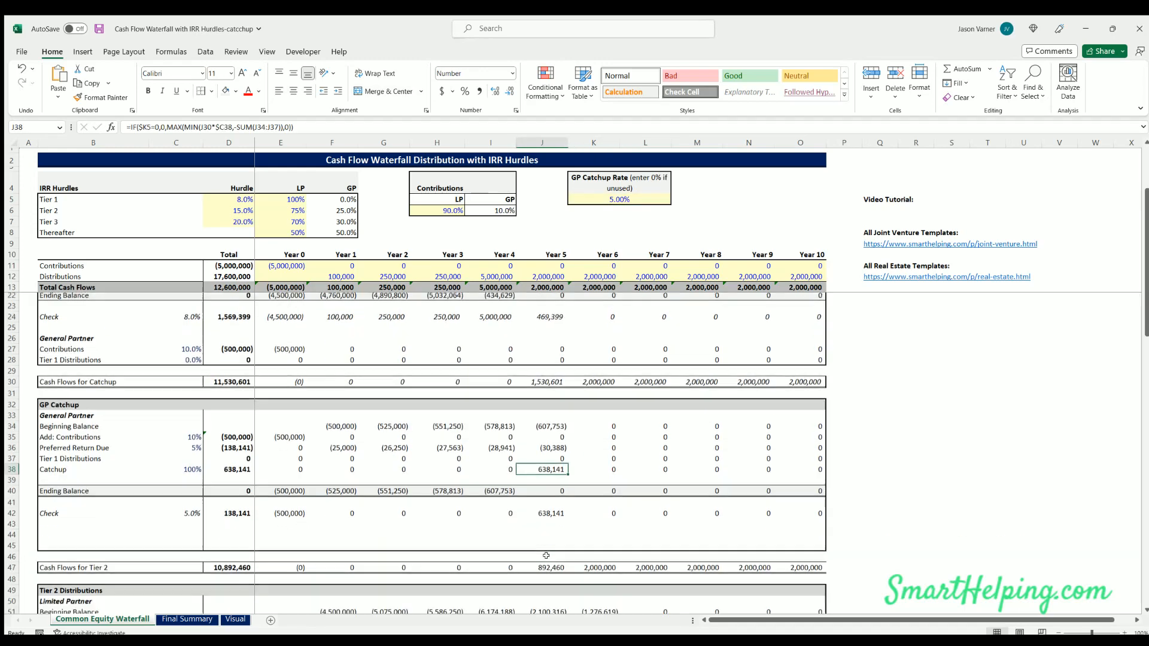
left_click(549, 536)
scroll(549, 532, "down", 7)
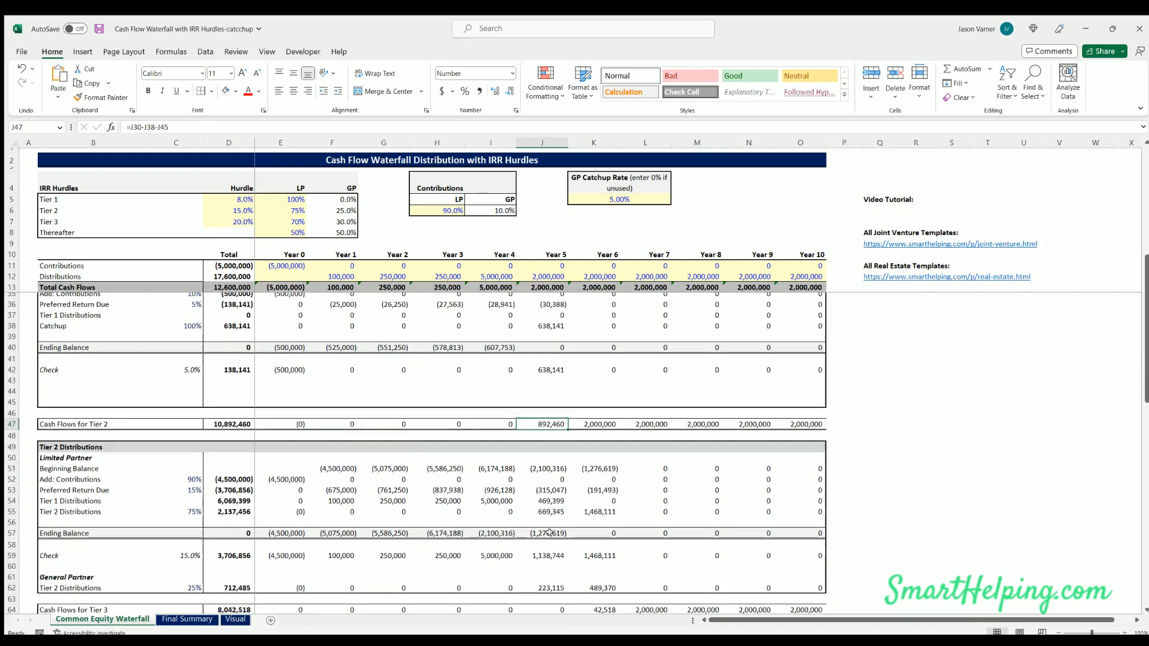
scroll(549, 532, "up", 11)
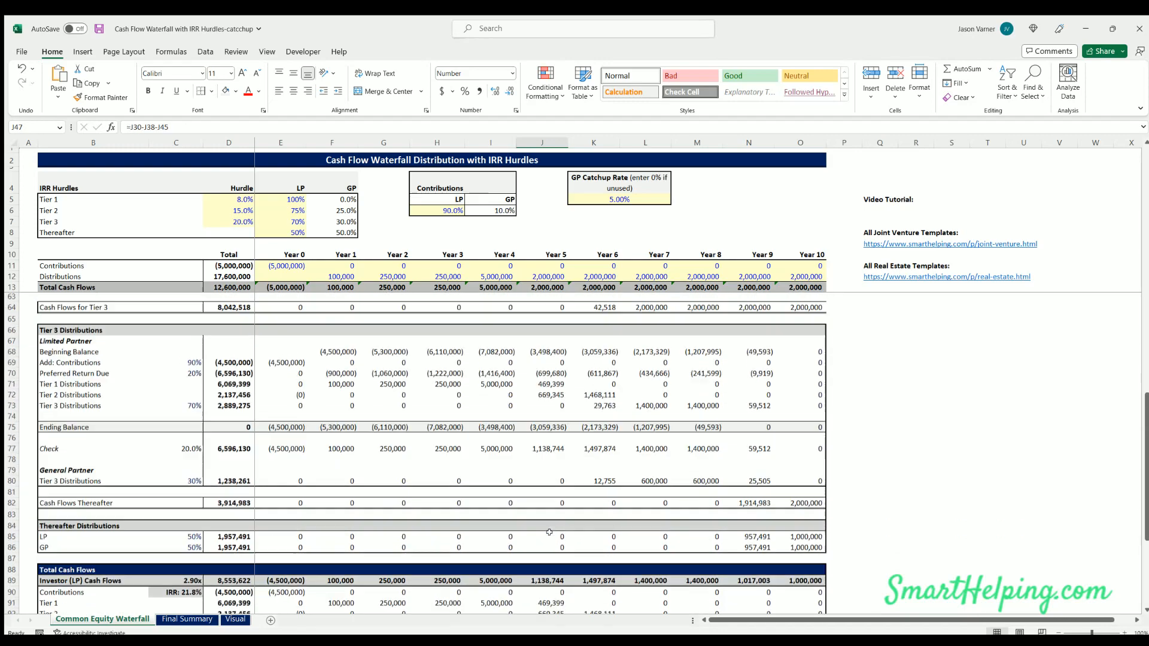
left_click(915, 332)
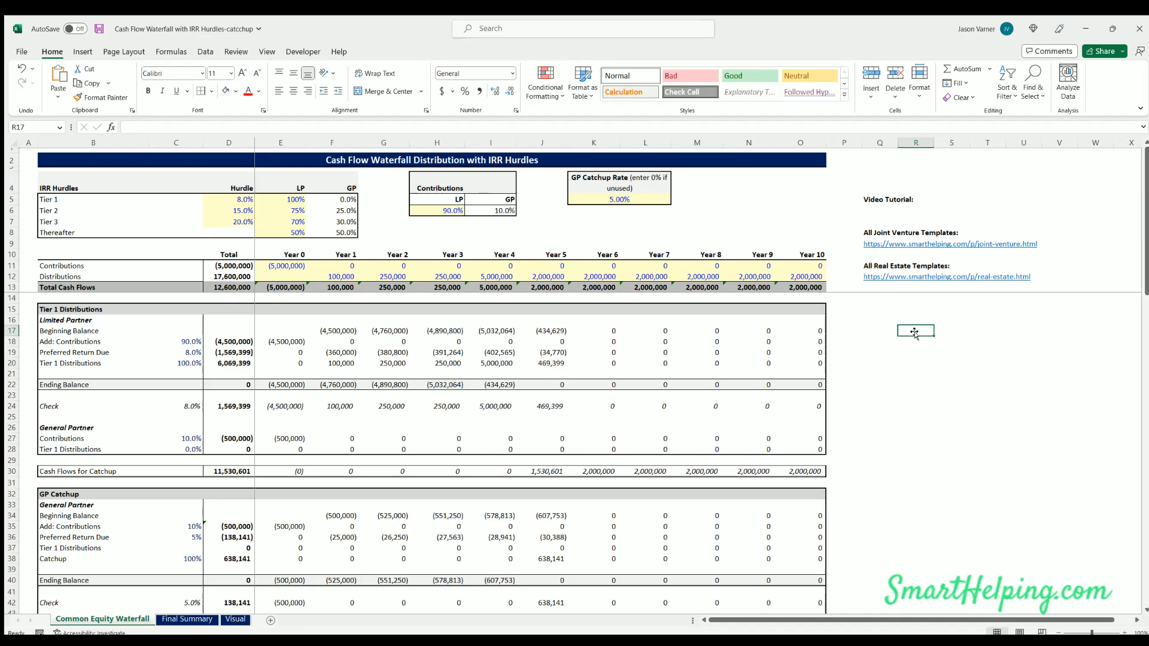
Review the waterfall from GP Catchup through the Tier 2, Tier 3 and Thereafter distributions across all years.
scroll(862, 448, "down", 7)
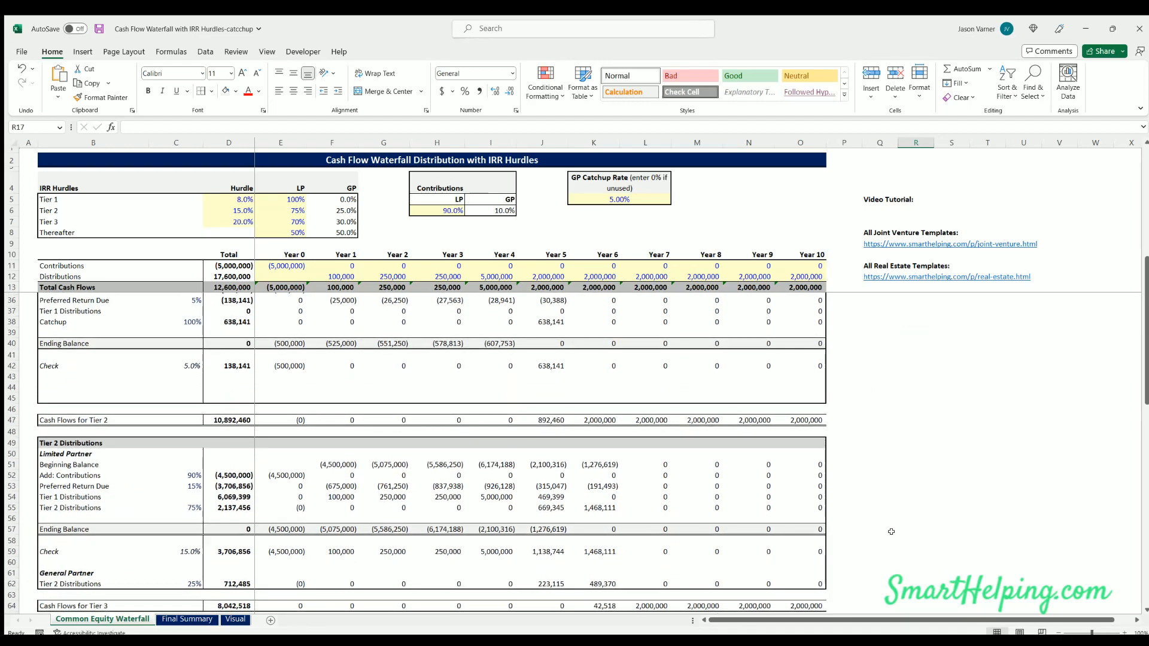
scroll(891, 524, "down", 7)
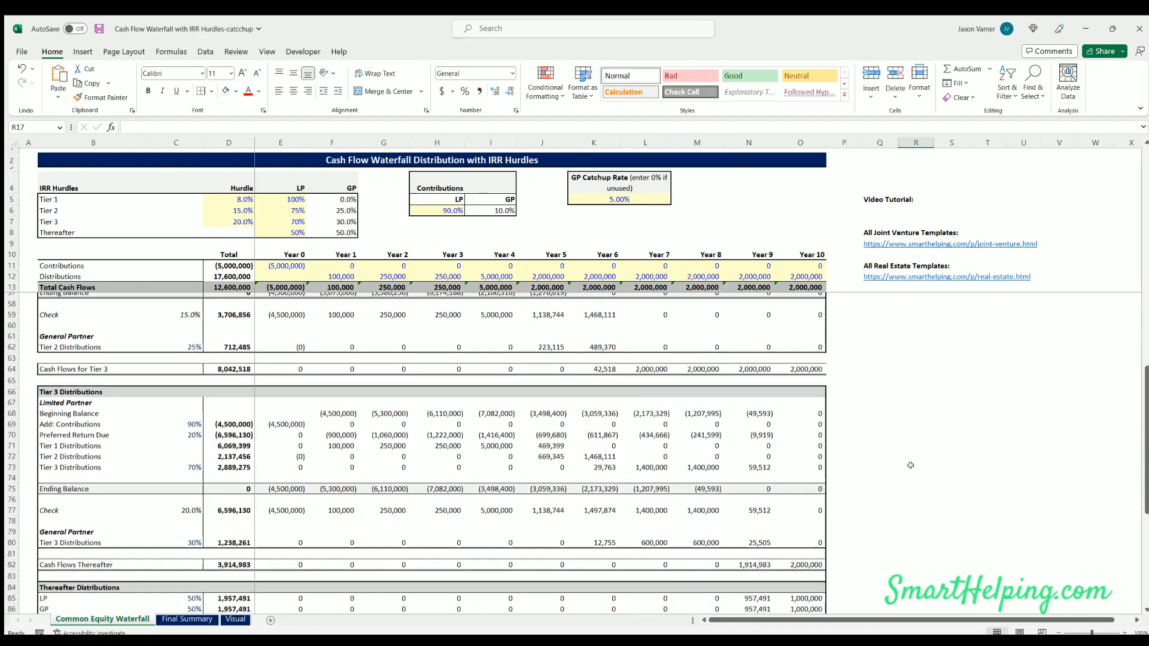
scroll(873, 484, "up", 13)
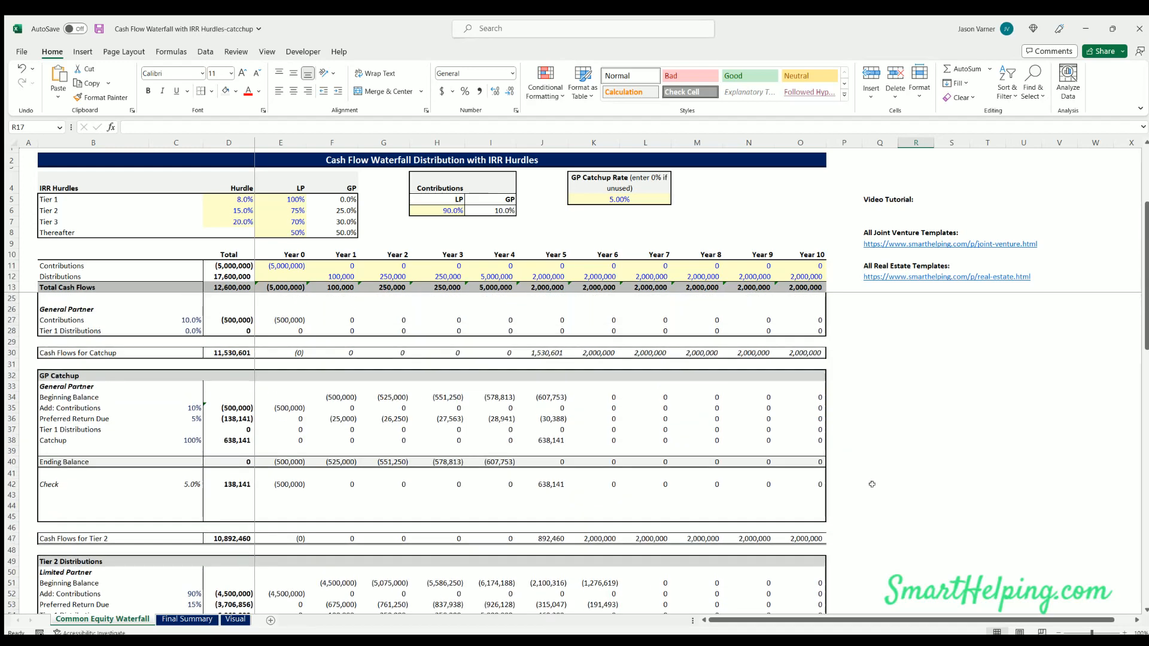
scroll(873, 484, "up", 1)
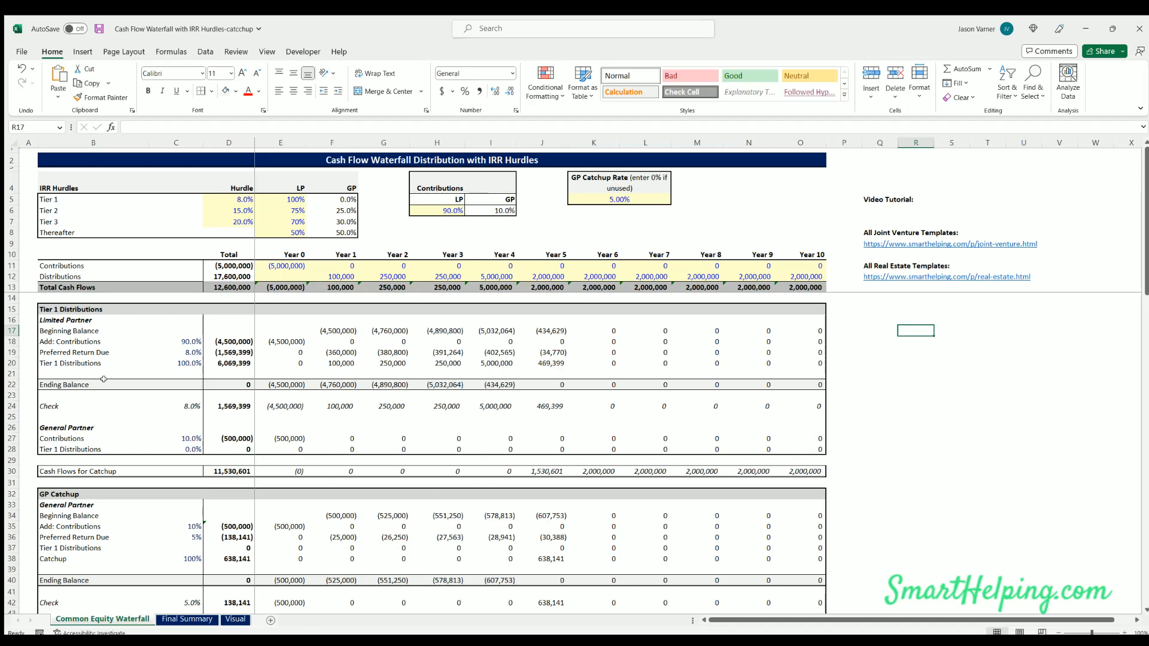
left_click(939, 392)
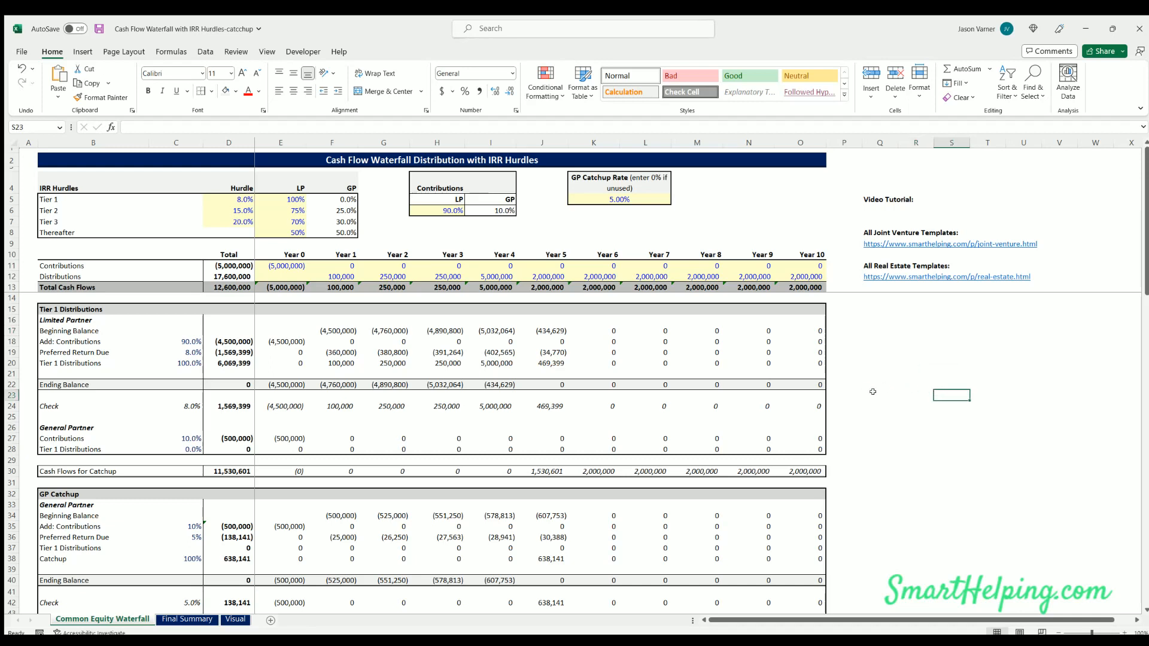
Append " - GP Catchup Capable" to the sheet title "Cash Flow Waterfall Distribution with IRR Hurdles".
double_click(572, 157)
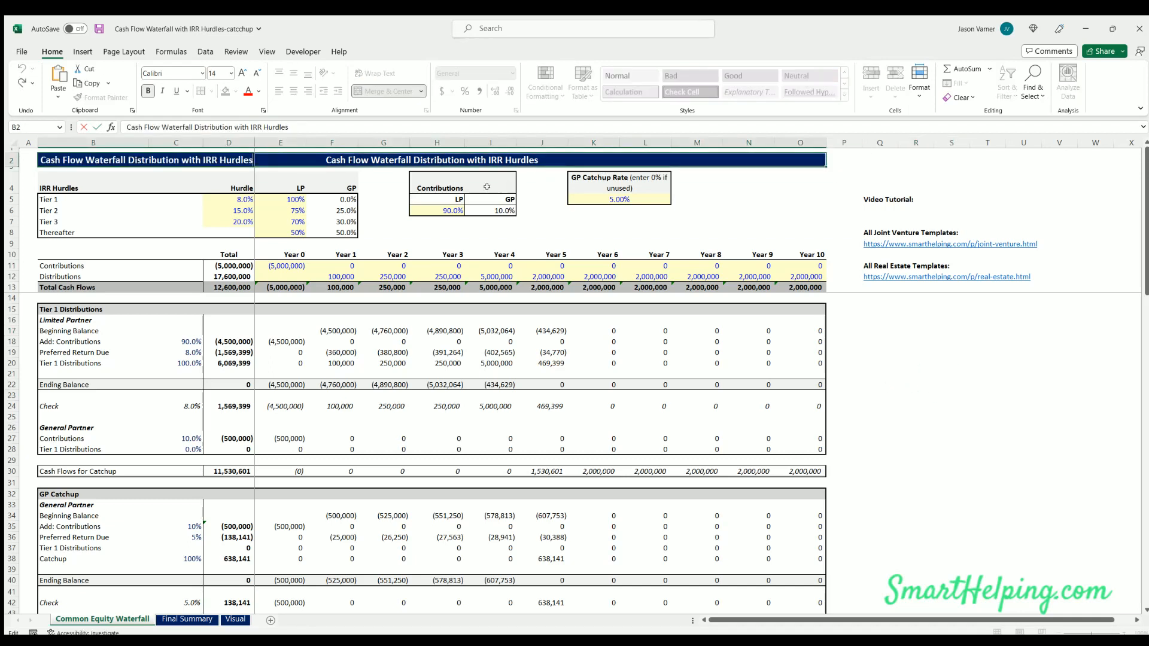
type("-")
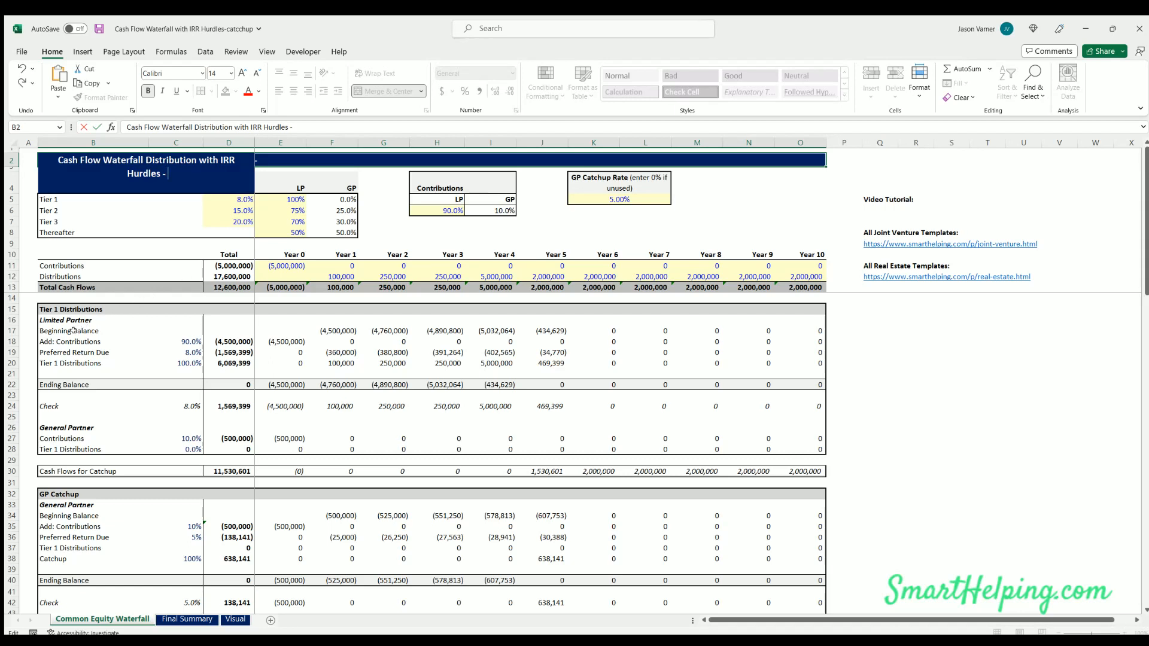
type(" GP")
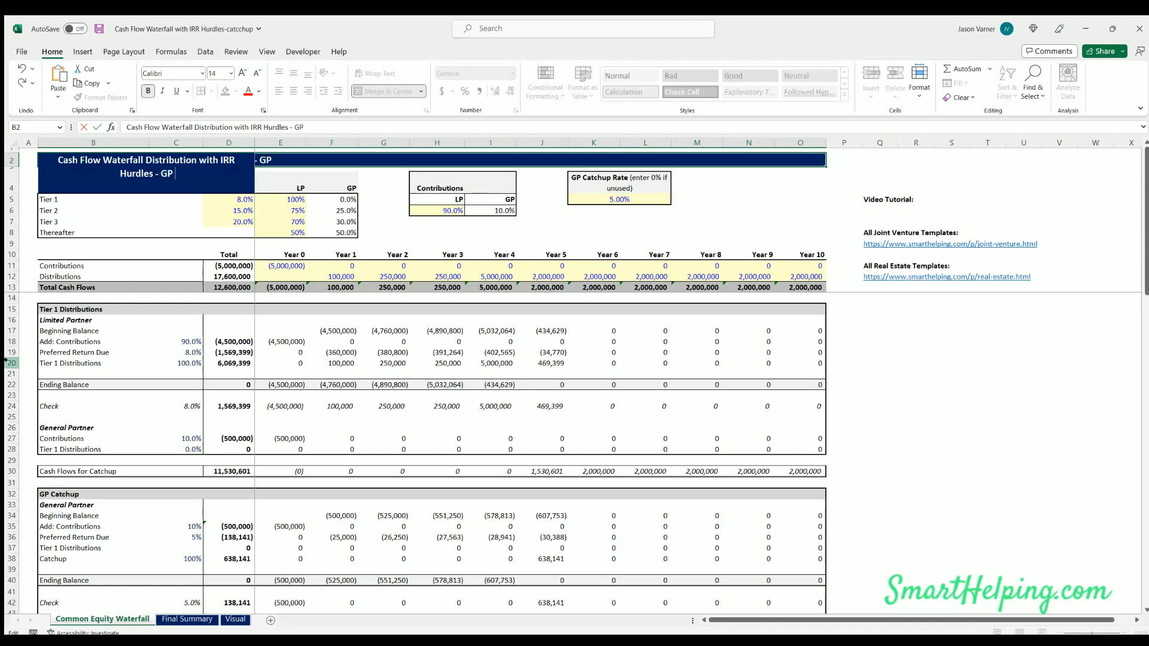
type(" Catchup C")
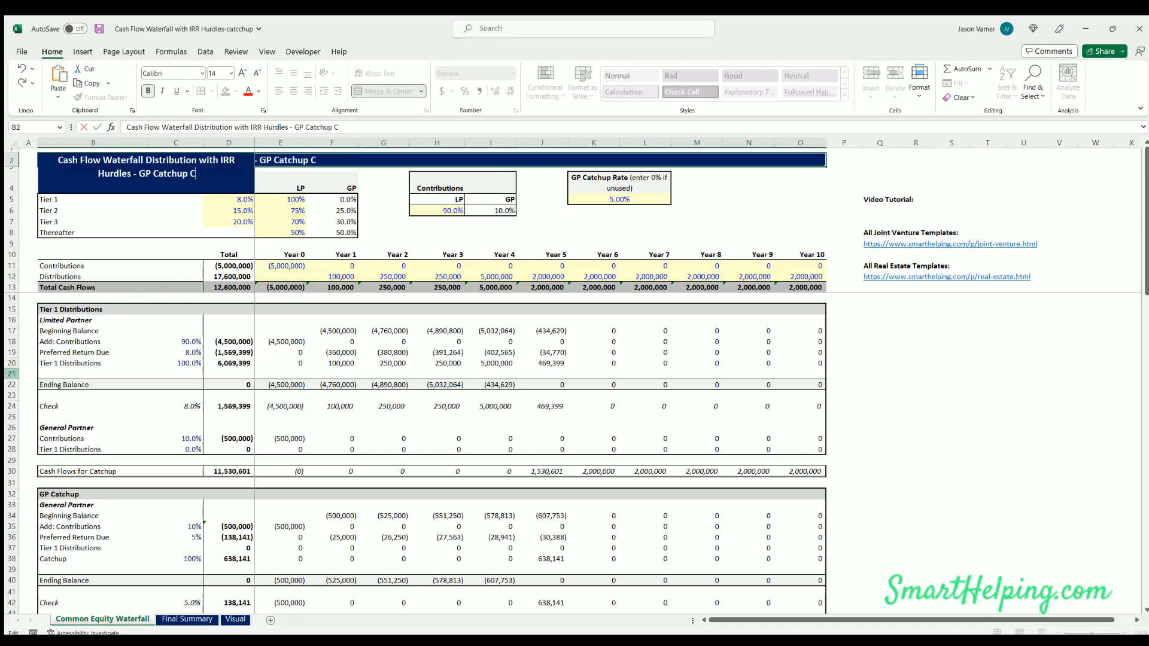
type("apable")
key("Return")
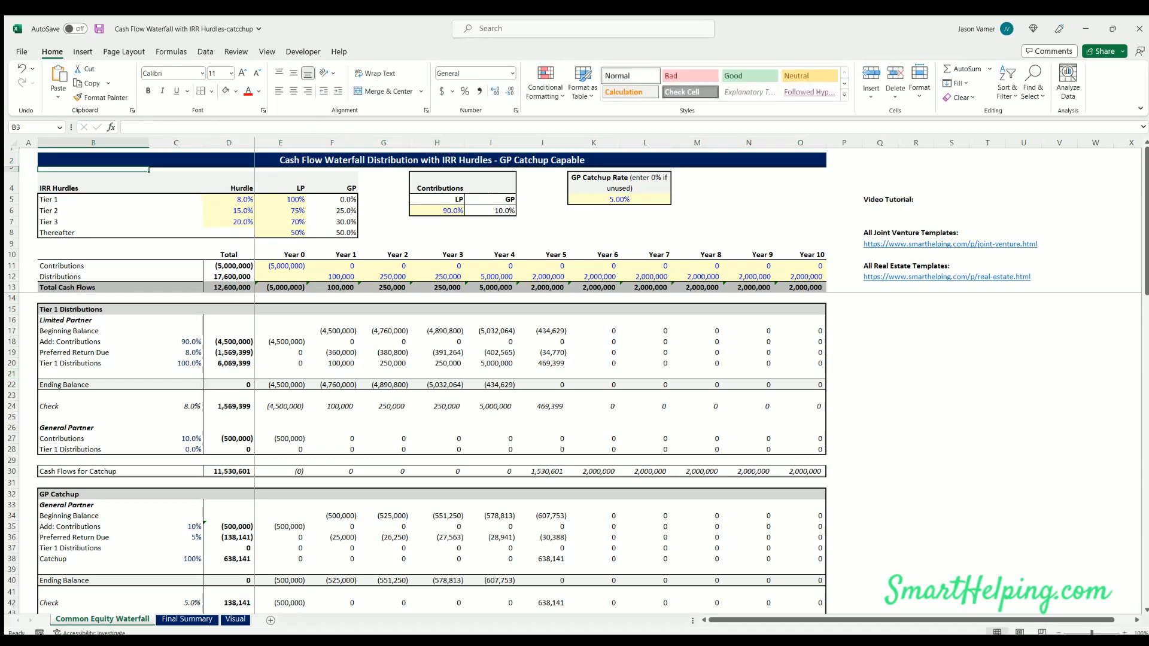
left_click(545, 158)
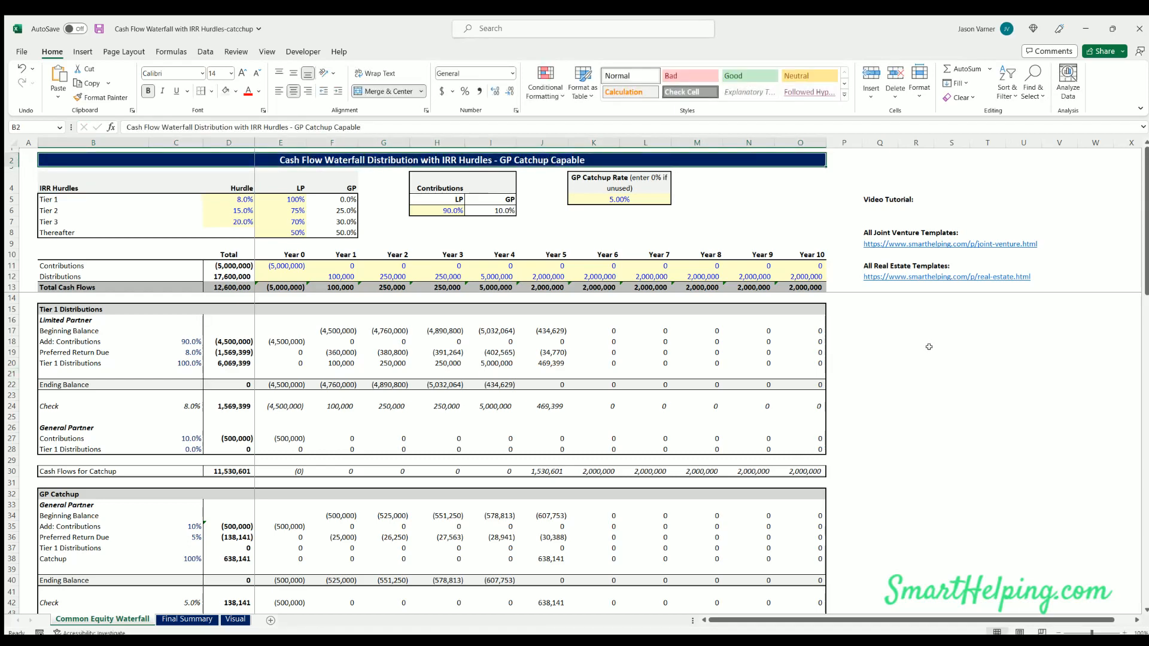
left_click(920, 394)
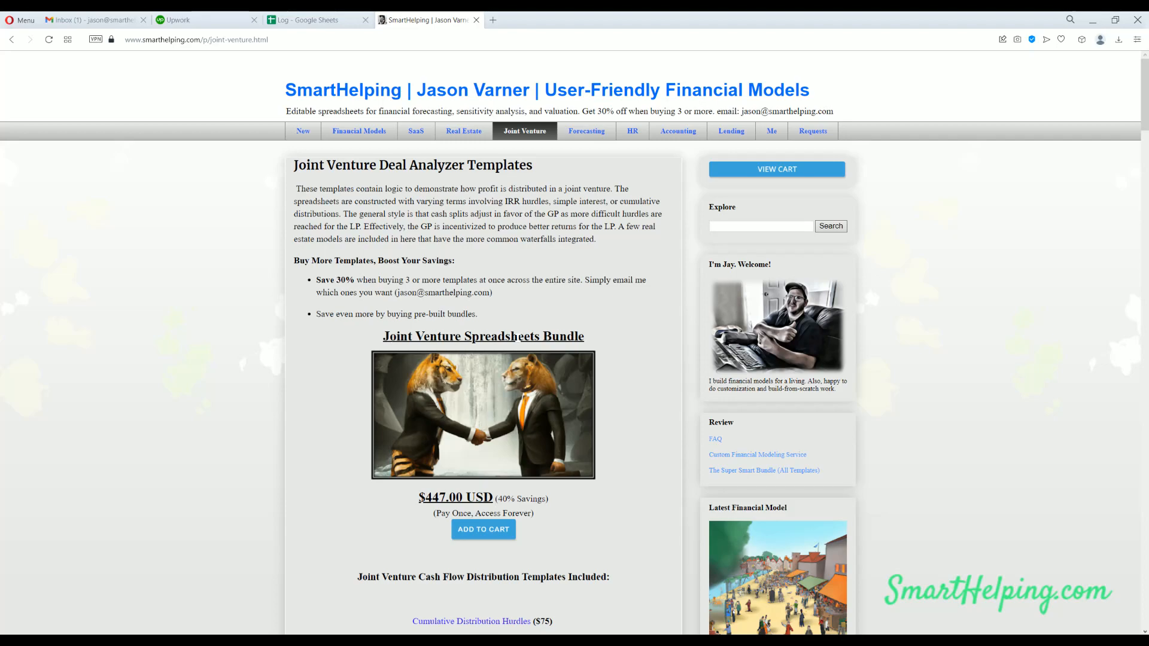
On the Joint Venture page in the browser, review the Joint Venture Spreadsheets Bundle and the templates it includes.
left_click_drag(390, 337, 558, 340)
left_click(396, 350)
scroll(395, 351, "down", 6)
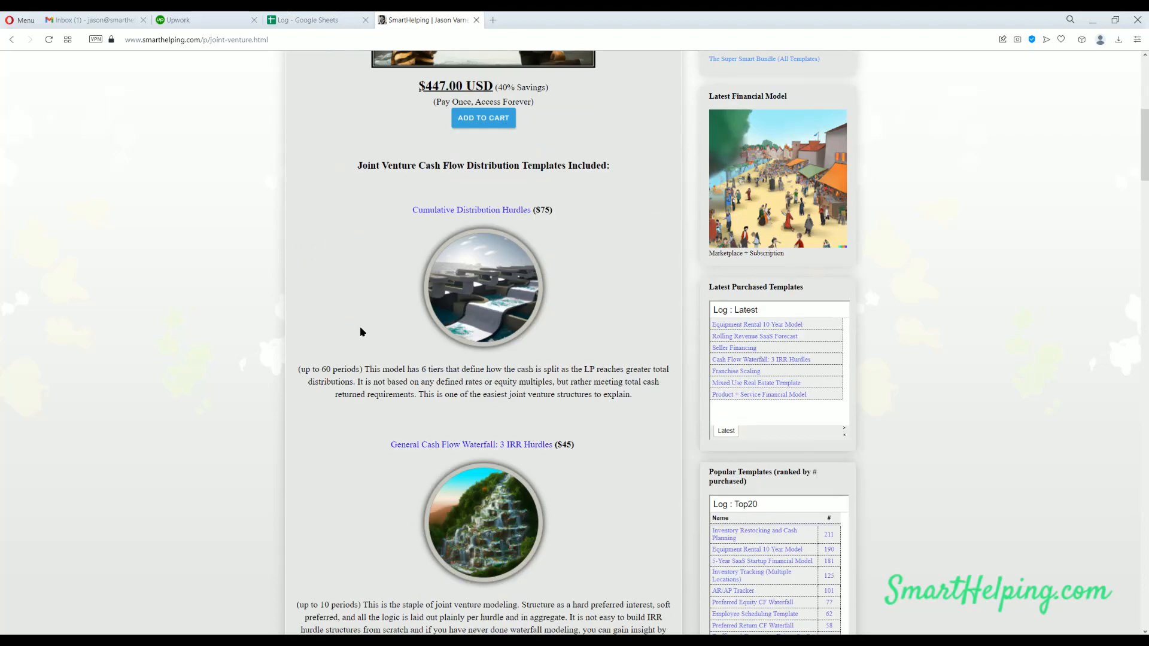
scroll(400, 414, "down", 3)
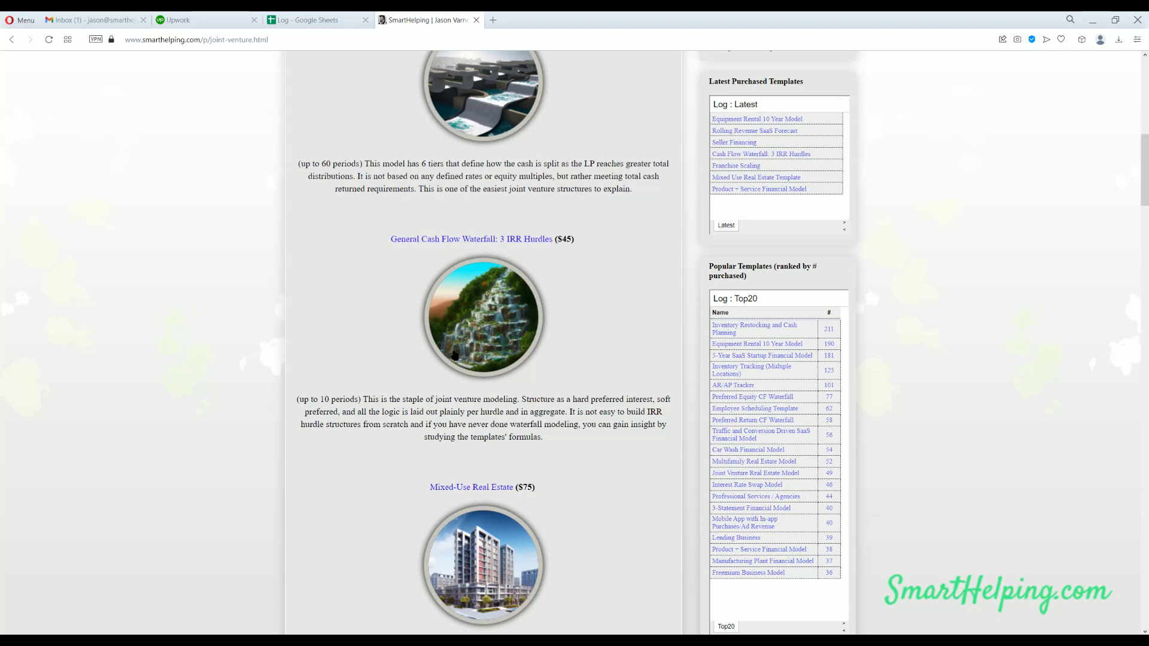
scroll(455, 355, "up", 10)
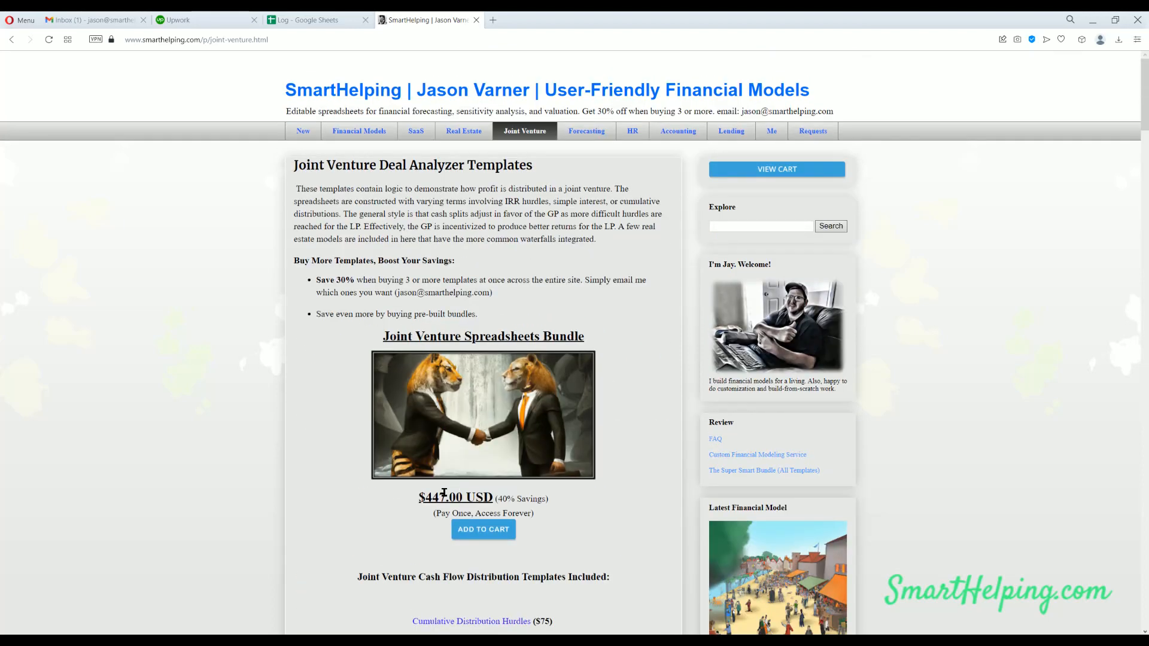
Check the Joint Venture Spreadsheets Bundle's price and its stated savings.
left_click_drag(540, 499, 498, 499)
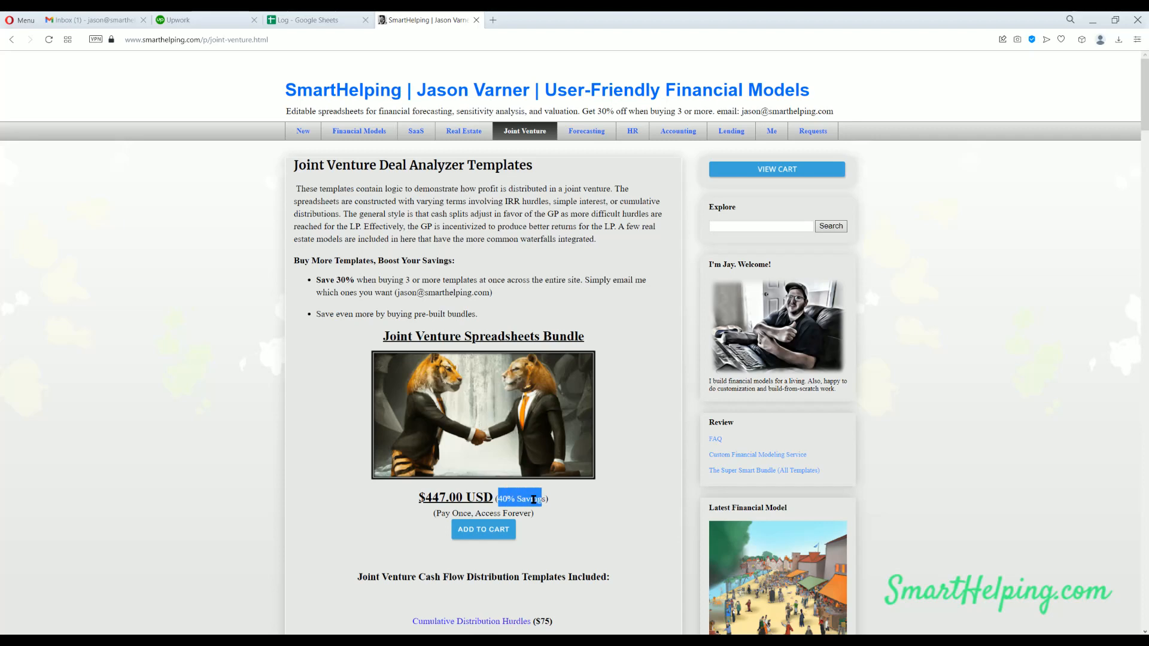
left_click(526, 500)
left_click_drag(425, 496, 457, 496)
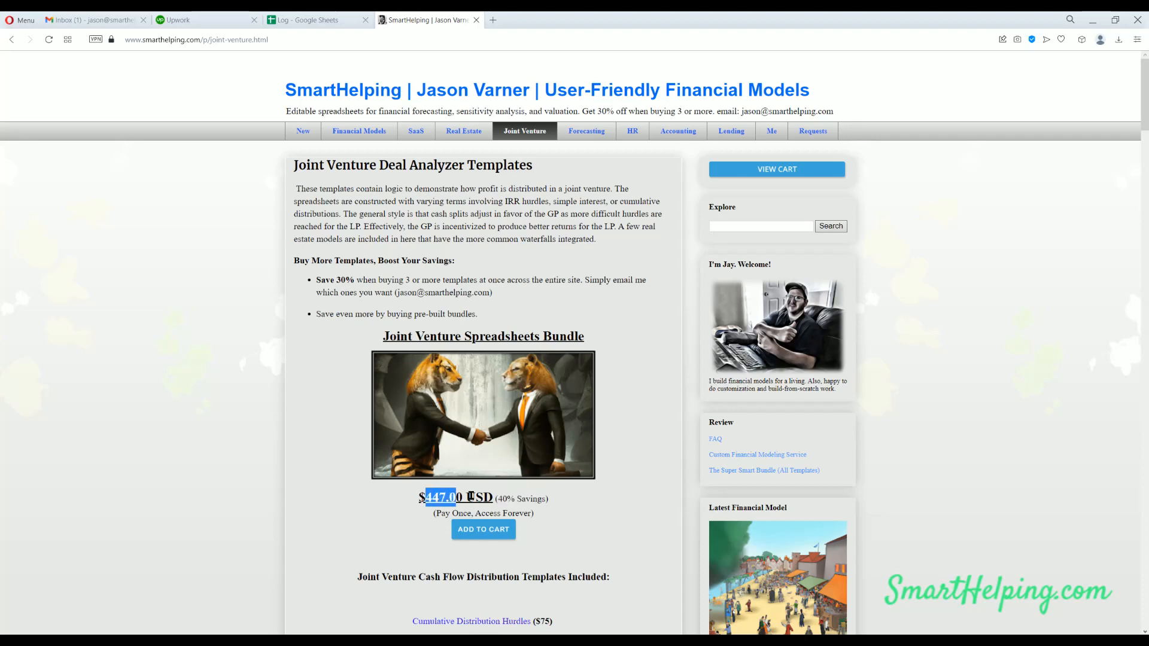
left_click(470, 497)
scroll(471, 496, "down", 3)
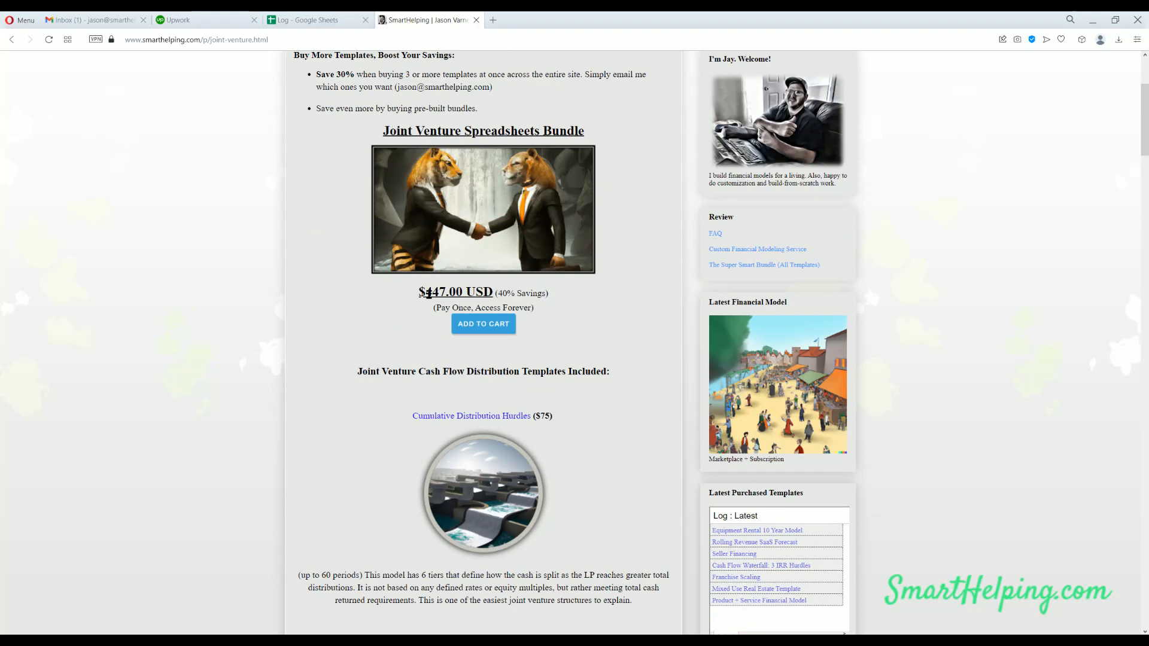
Compare the bundle's price and savings with the prices of the individual cash flow distribution templates listed below it.
left_click_drag(426, 293, 447, 293)
scroll(455, 353, "down", 6)
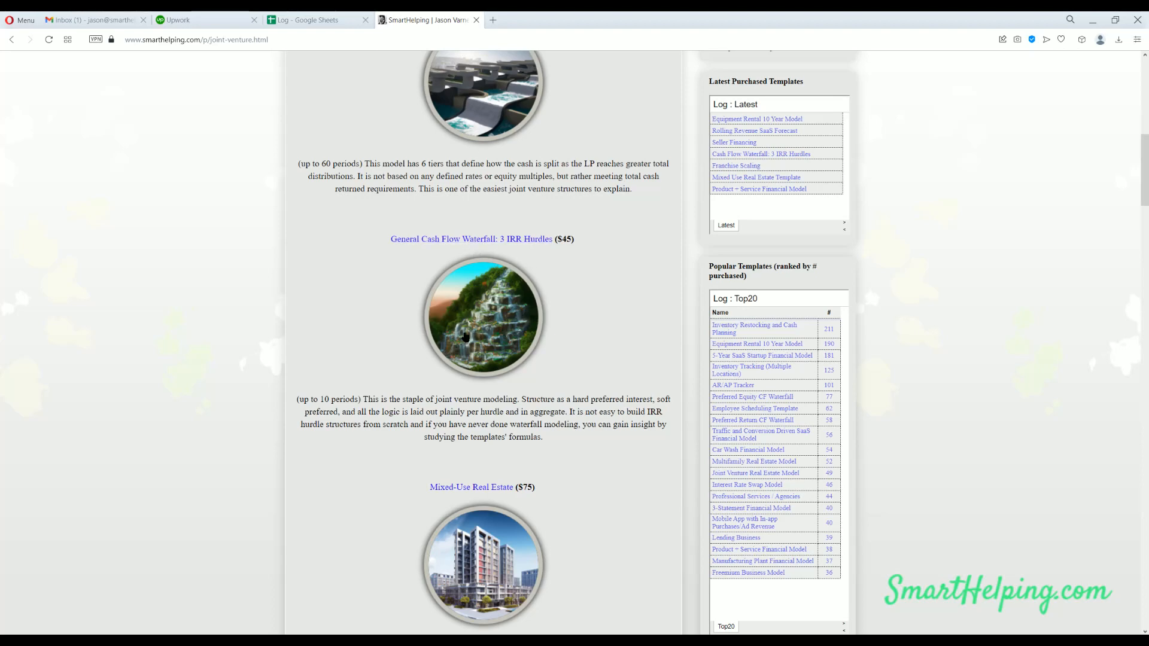
scroll(466, 337, "up", 6)
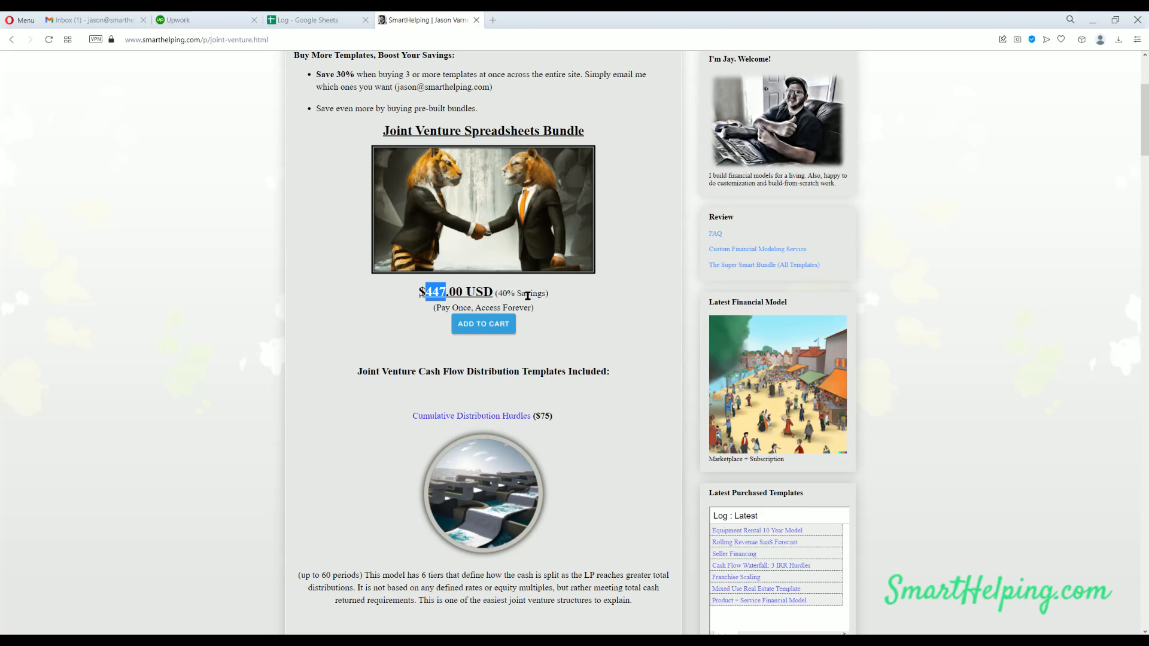
left_click(456, 294)
left_click_drag(498, 293, 535, 295)
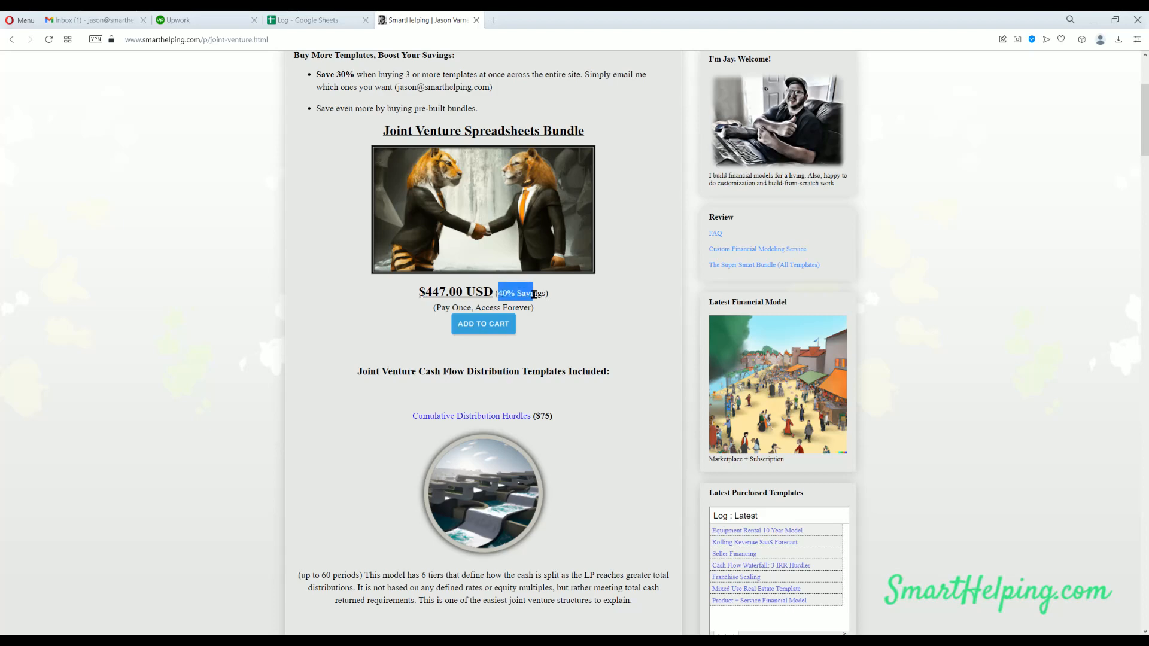
left_click(536, 295)
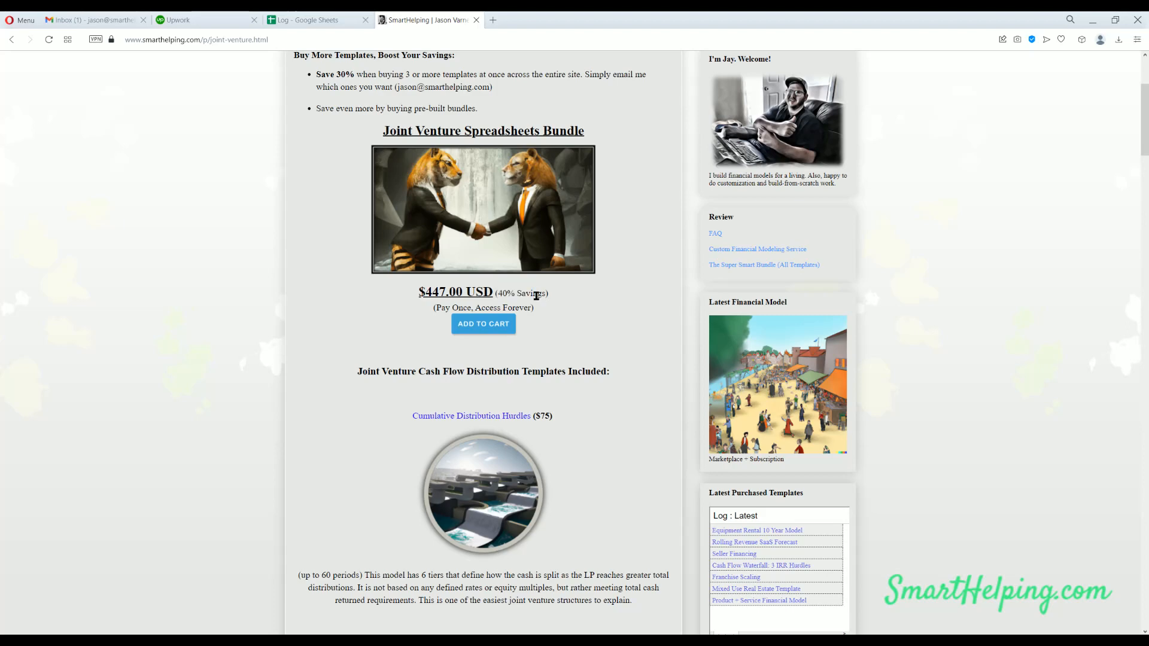
scroll(544, 438, "down", 3)
scroll(545, 439, "up", 8)
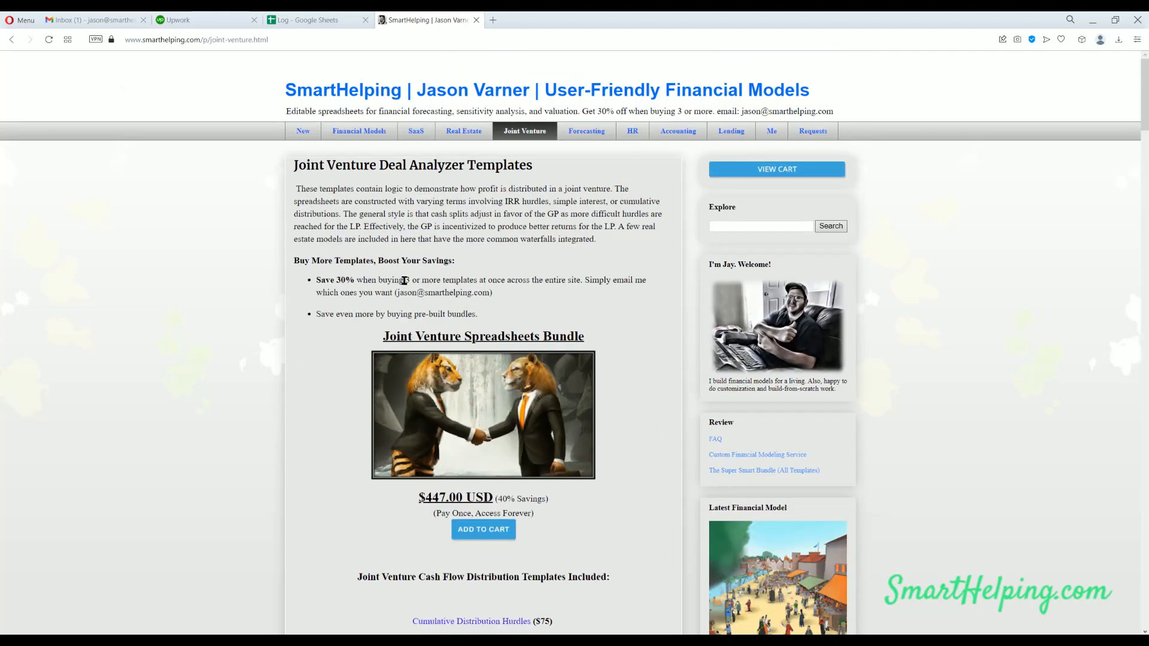
Read the discount terms for buying 3 or more templates and the contact e-mail for requesting them.
left_click_drag(405, 280, 514, 282)
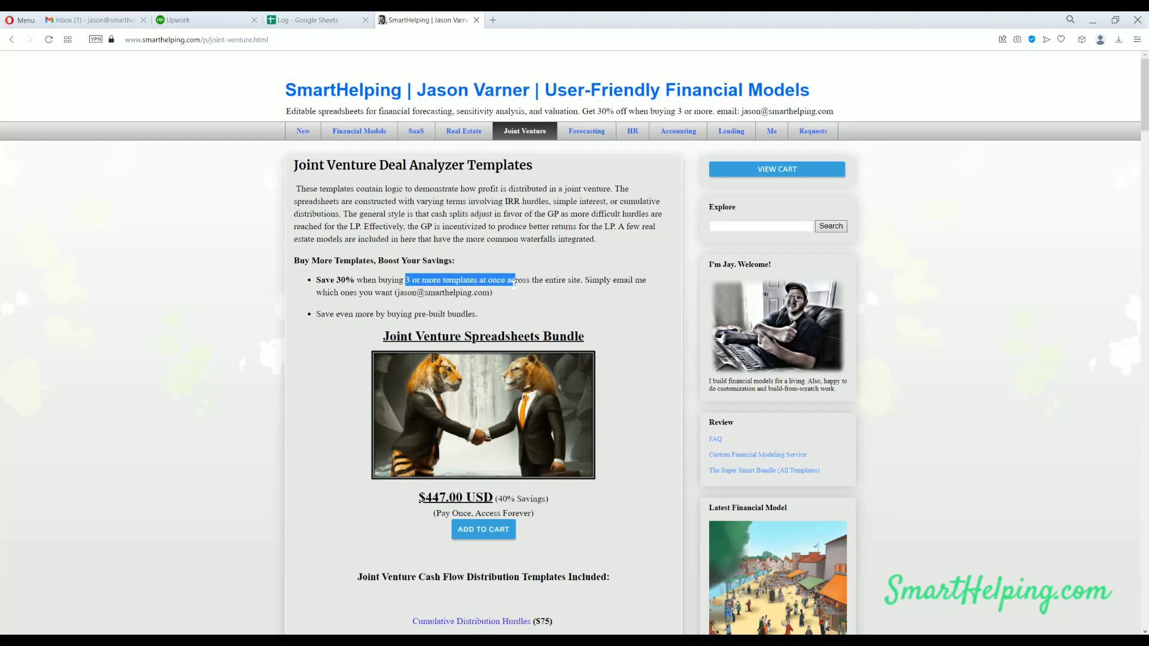
left_click(345, 283)
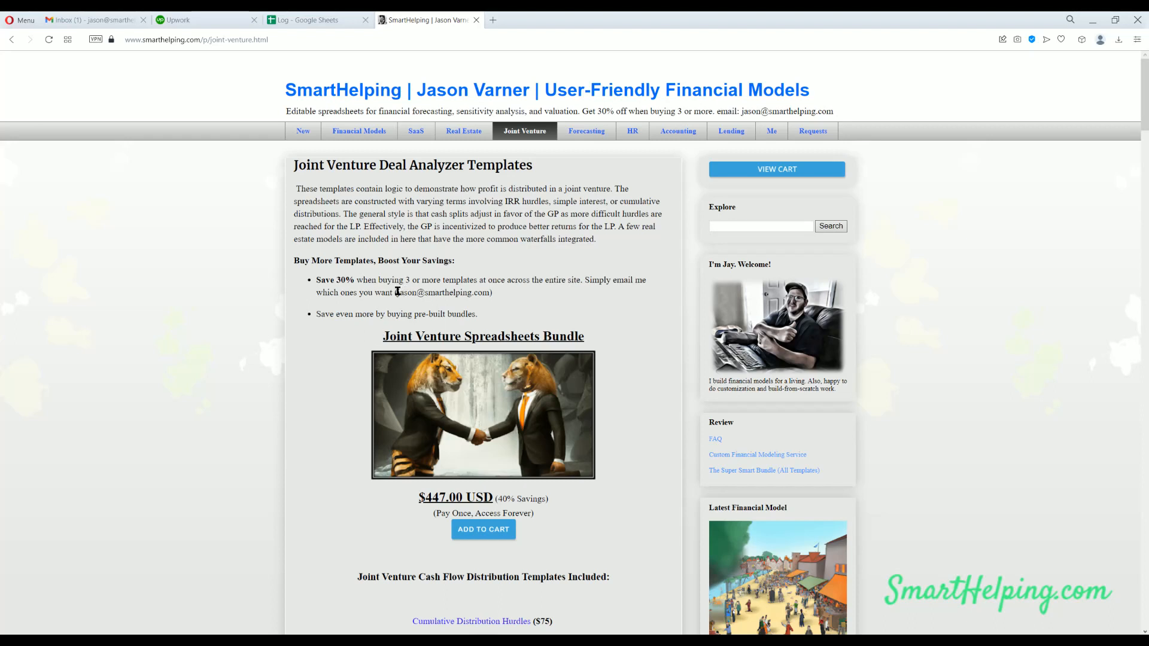
left_click_drag(396, 293, 486, 292)
left_click(413, 297)
View the Custom Financial Modeling Service page and return to the Joint Venture templates page.
scroll(335, 304, "down", 3)
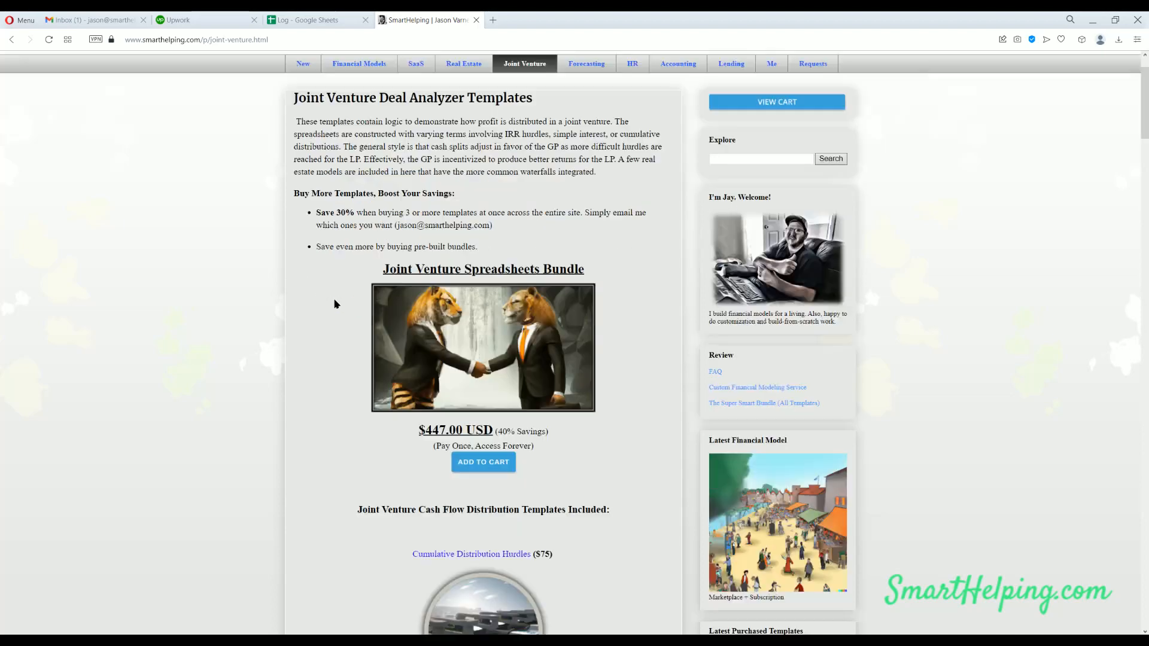
scroll(335, 304, "up", 3)
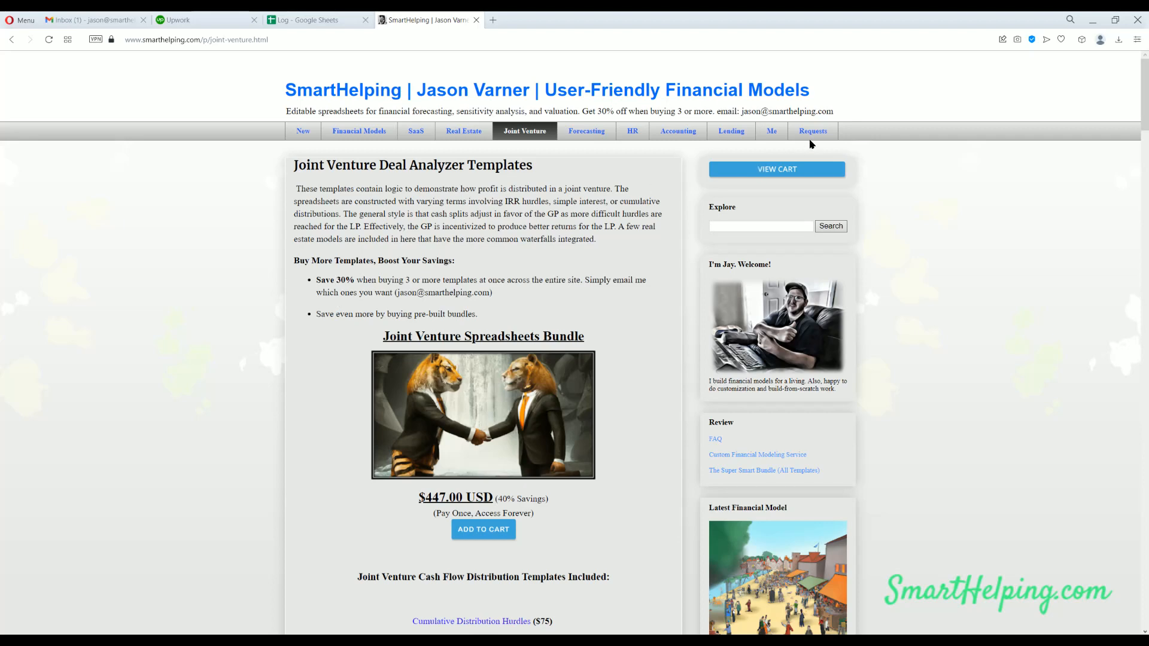
left_click(766, 456)
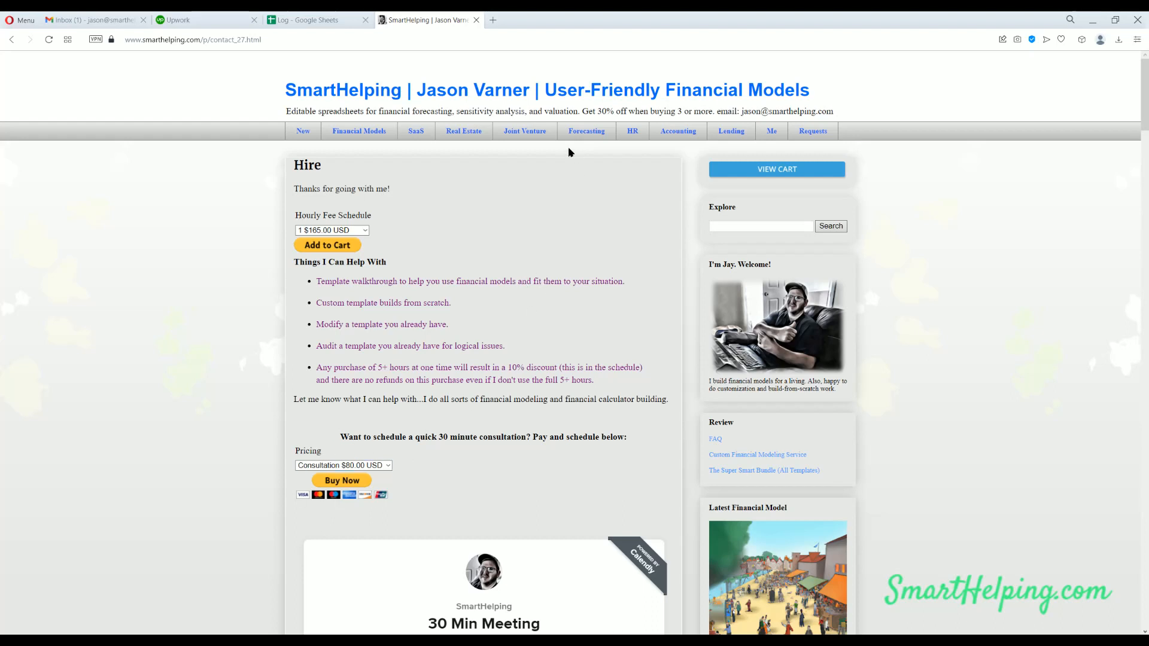
left_click(528, 133)
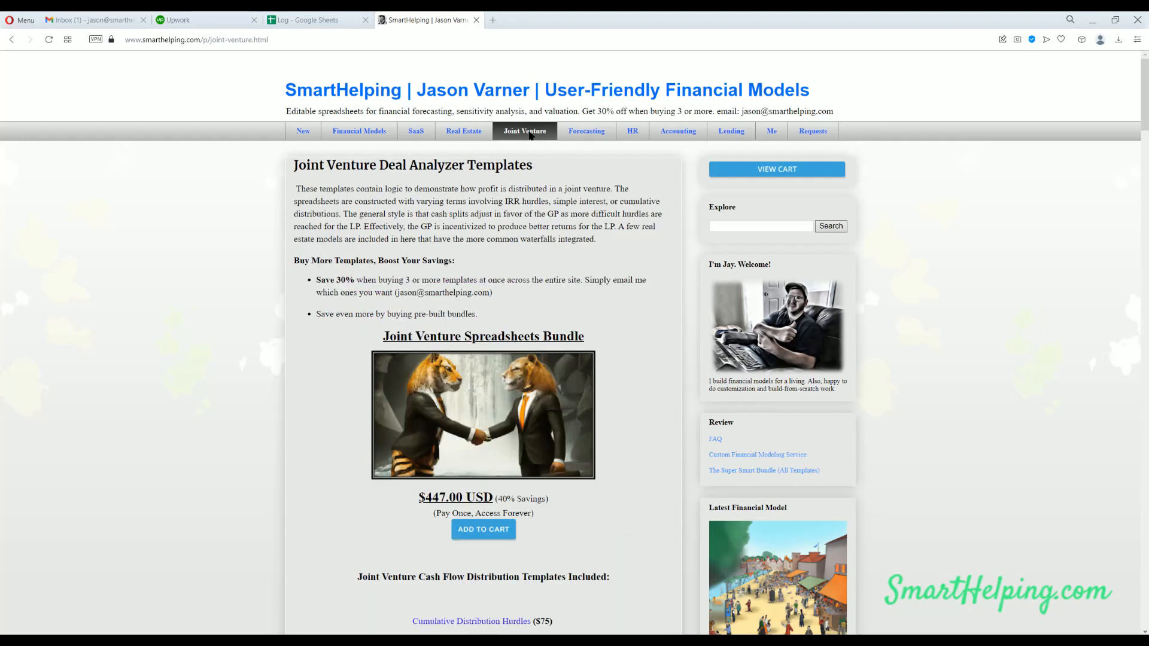